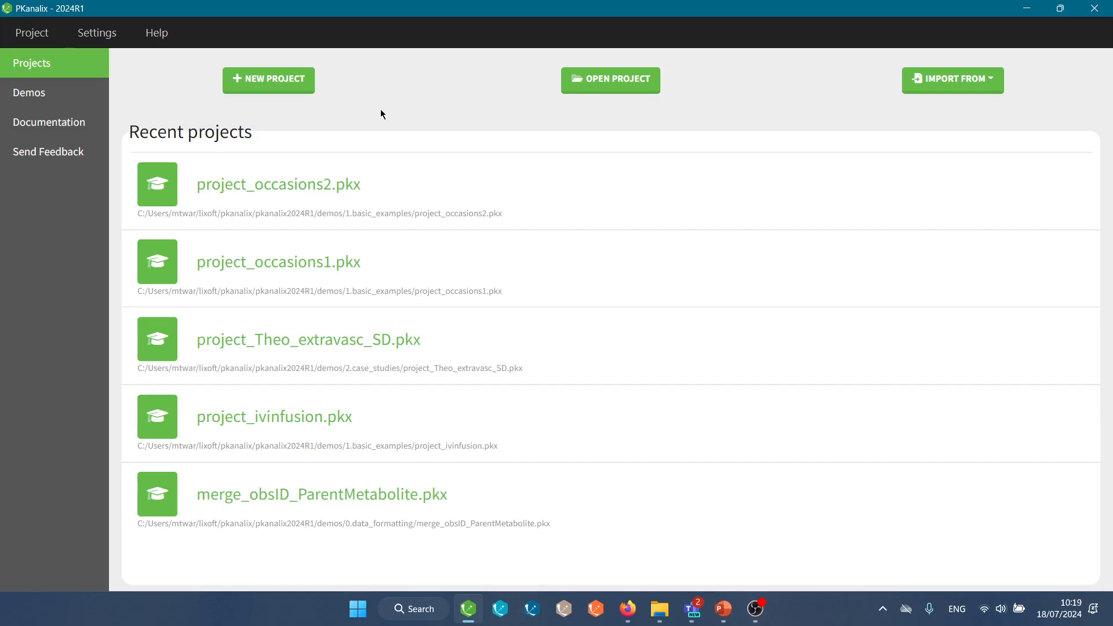
# Create a new project and load aPCSK9_SAD_PKPD_workflow.csv as the data file to format
pyautogui.click(296, 85)
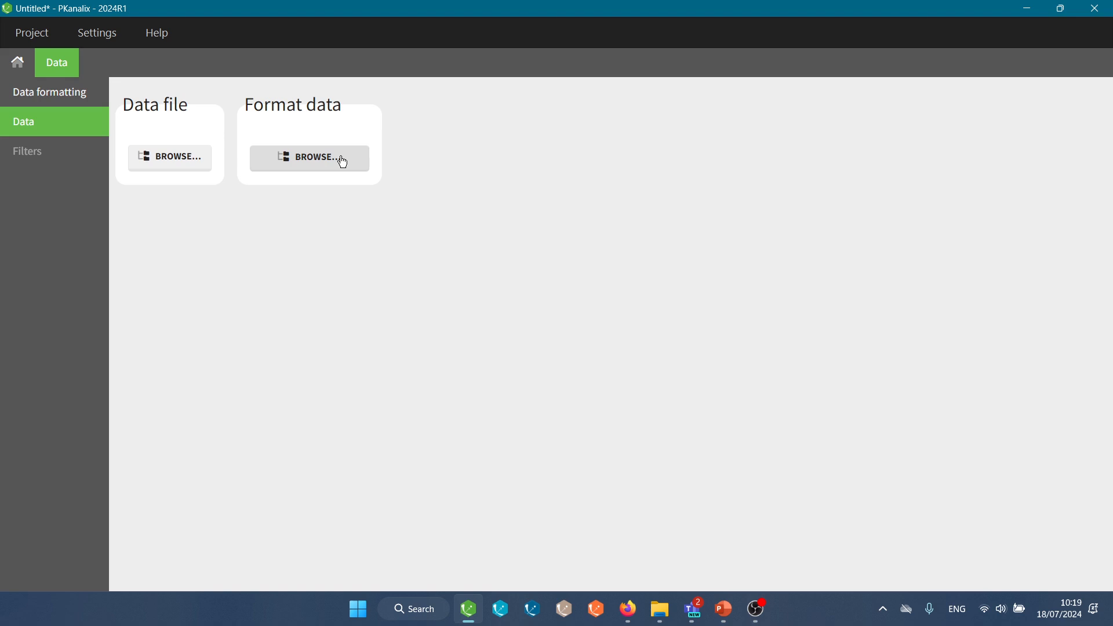
pyautogui.click(343, 162)
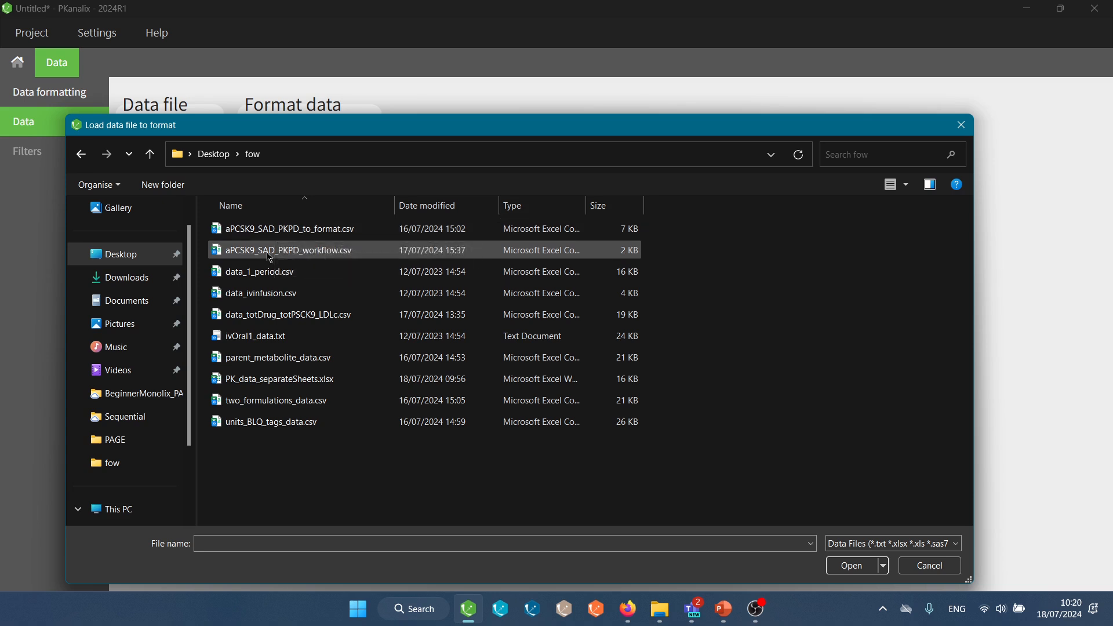
pyautogui.doubleClick(269, 257)
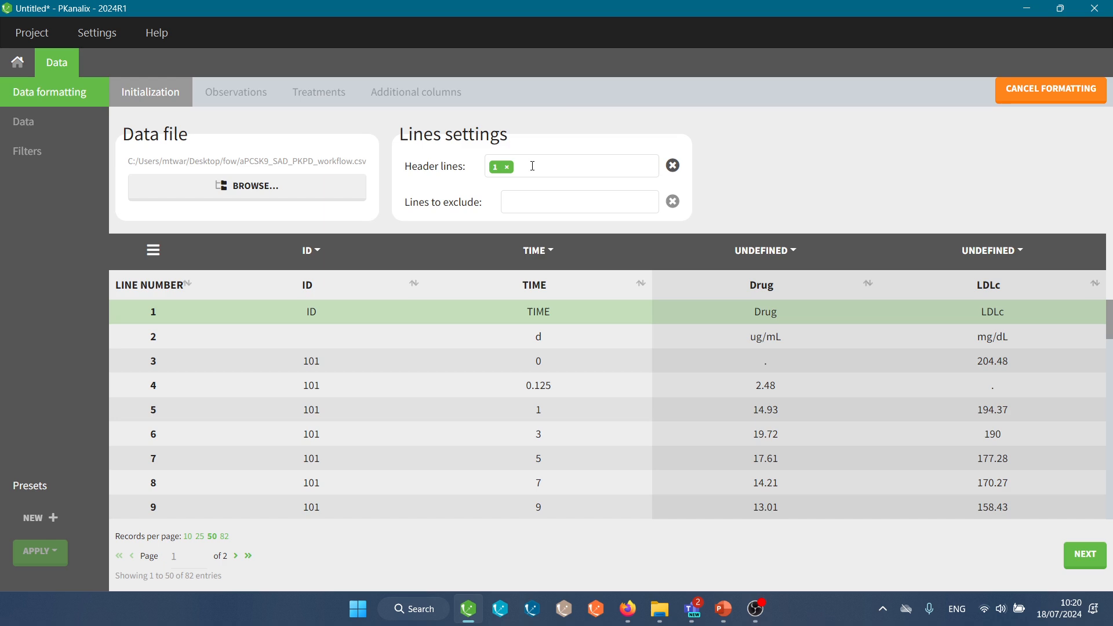
# Exclude line 2 from the dataset, keep the TIME column as the time column, and initialize the data
pyautogui.click(524, 204)
pyautogui.write('2')
pyautogui.press('Return')
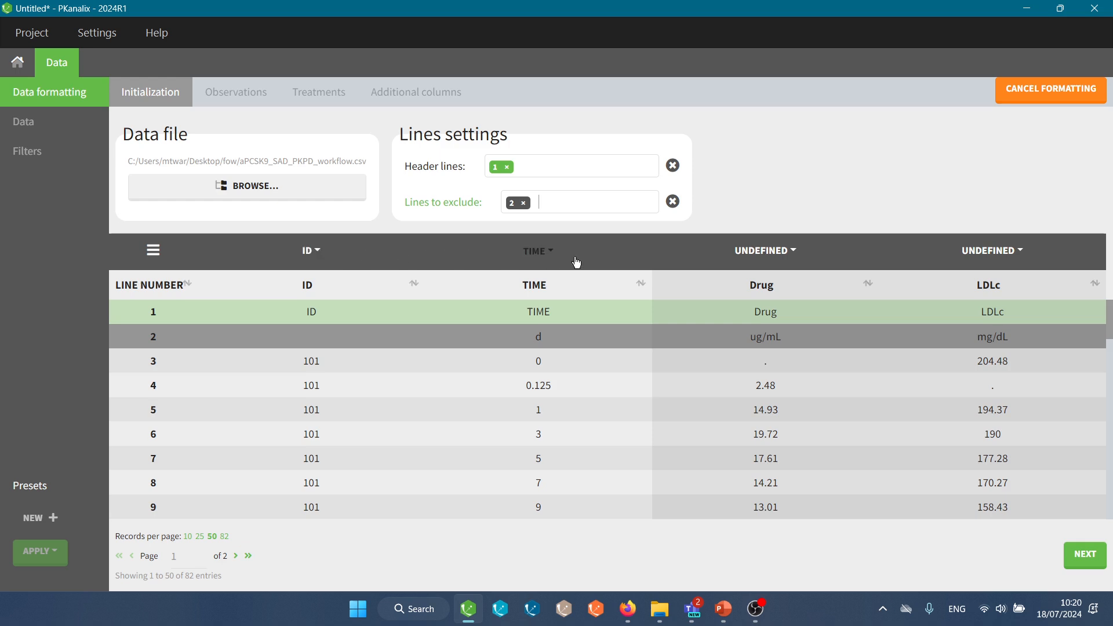
pyautogui.click(550, 260)
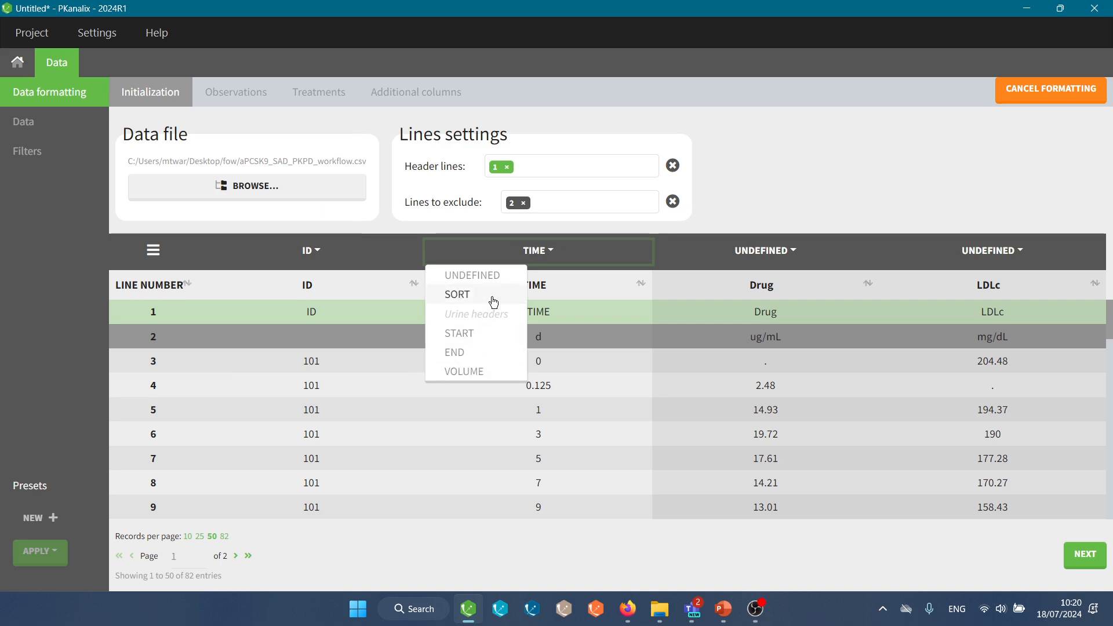
pyautogui.click(1082, 557)
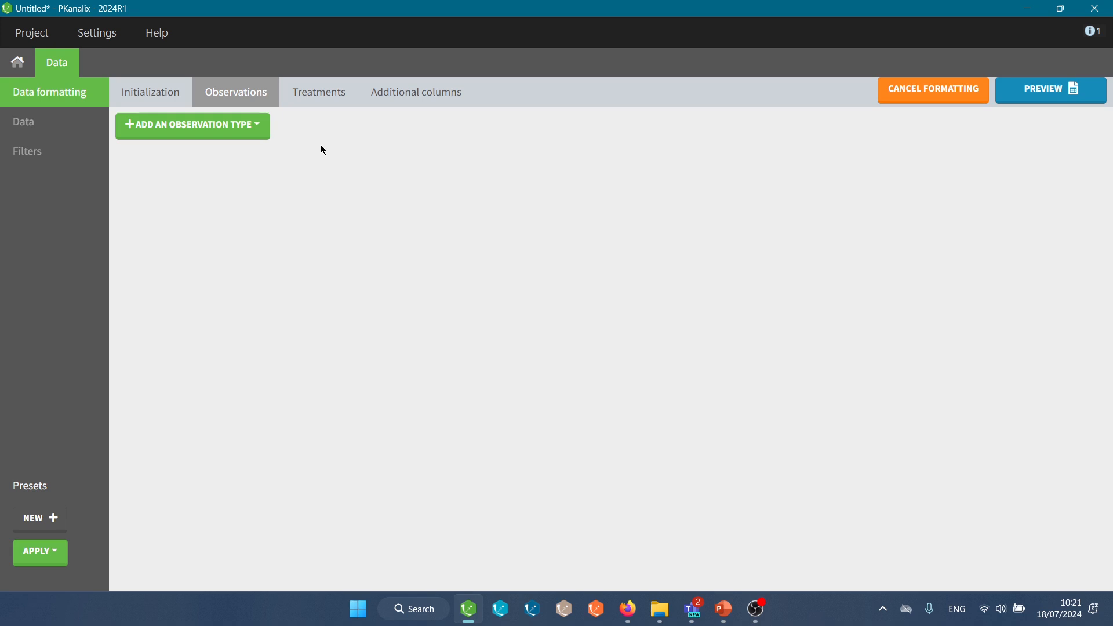
# Add an observation type based on Drug and a manual treatment for all ids with an amount of 100 at time 0
pyautogui.click(241, 131)
pyautogui.click(241, 155)
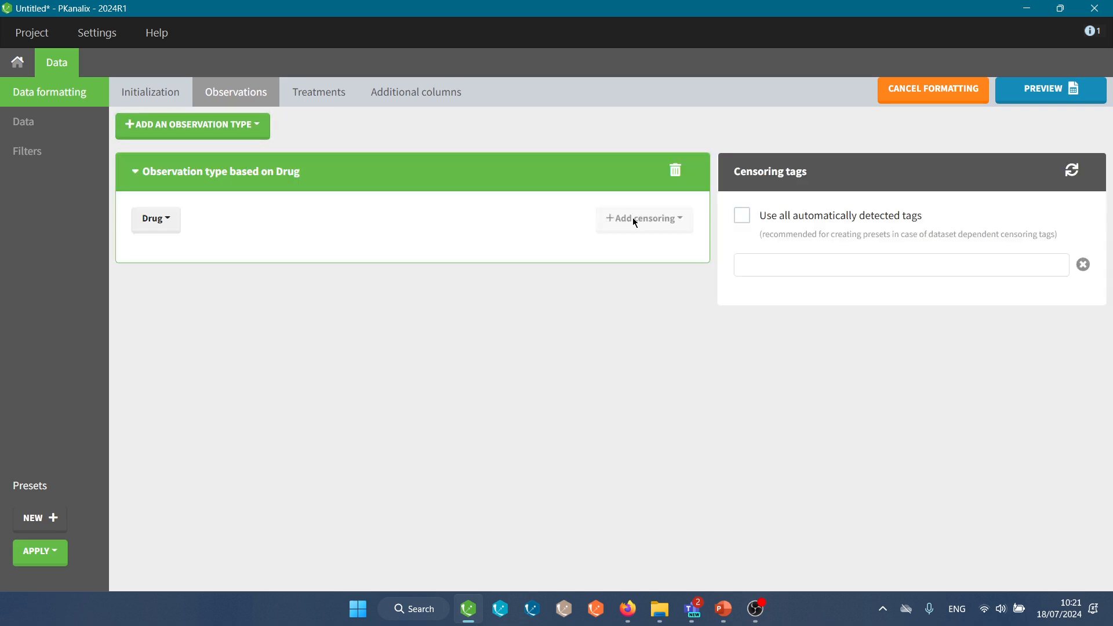
pyautogui.click(324, 98)
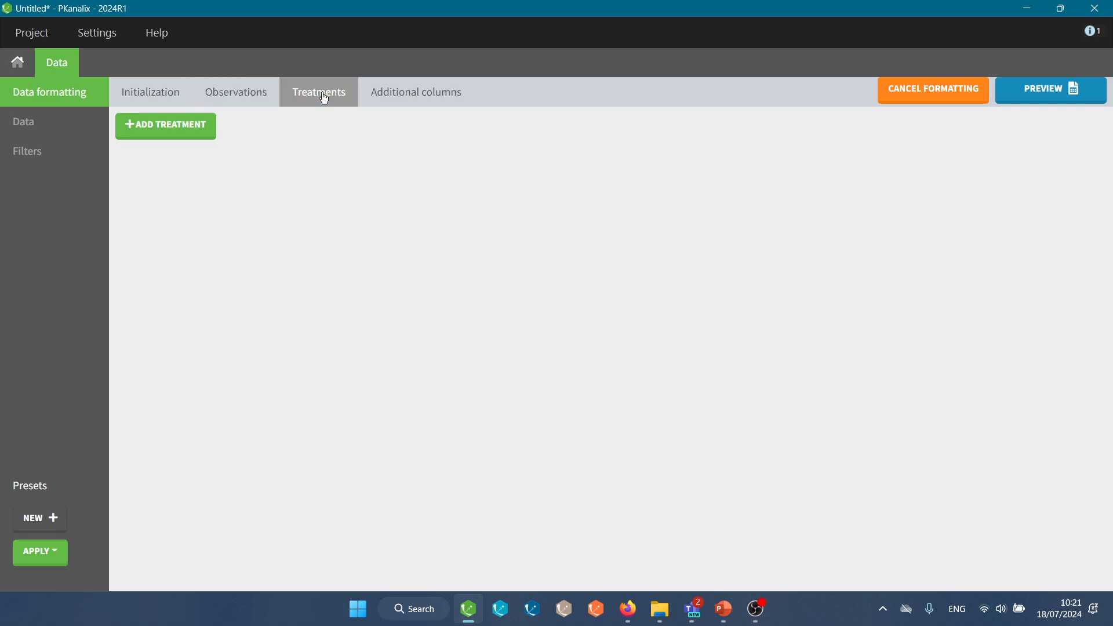
pyautogui.click(175, 133)
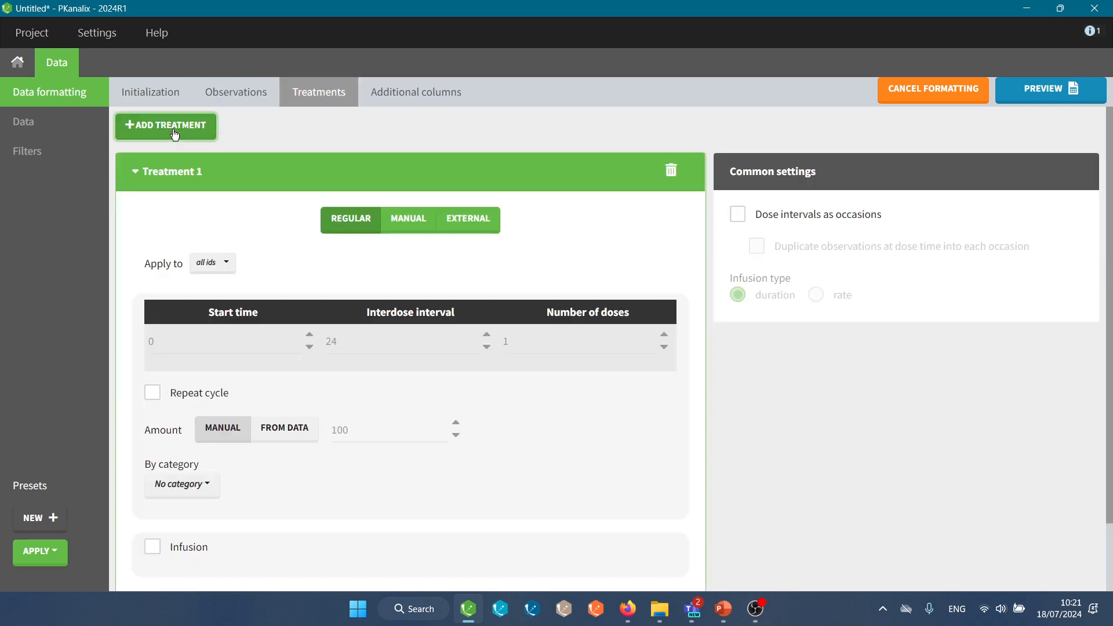
pyautogui.click(418, 225)
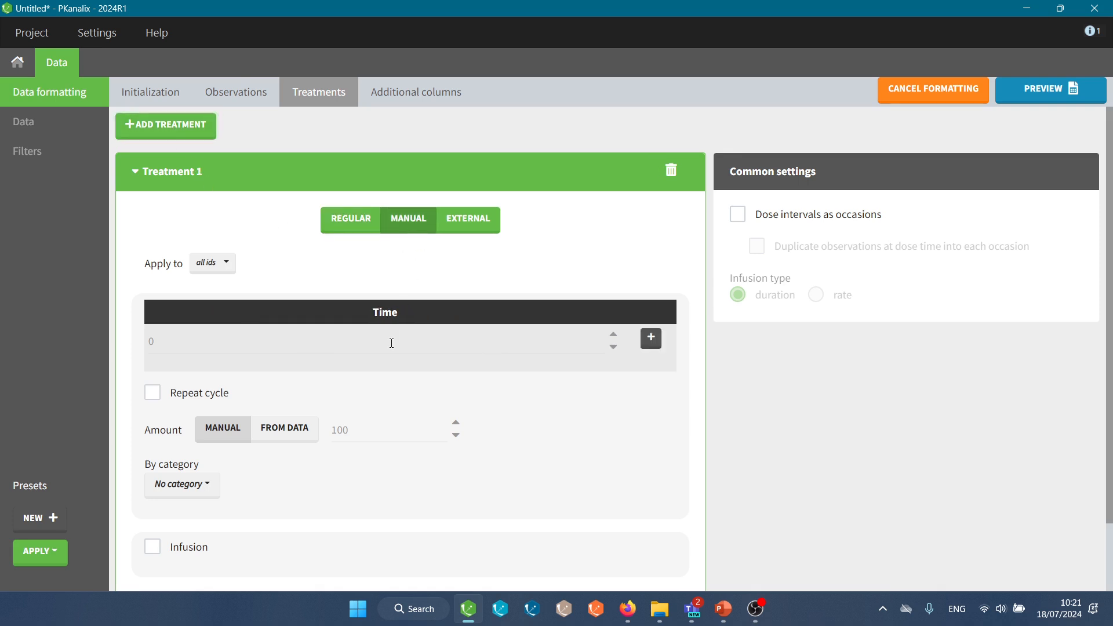
pyautogui.doubleClick(383, 435)
# Preview the formatted dataset without adding any external columns, and accept it
pyautogui.click(432, 94)
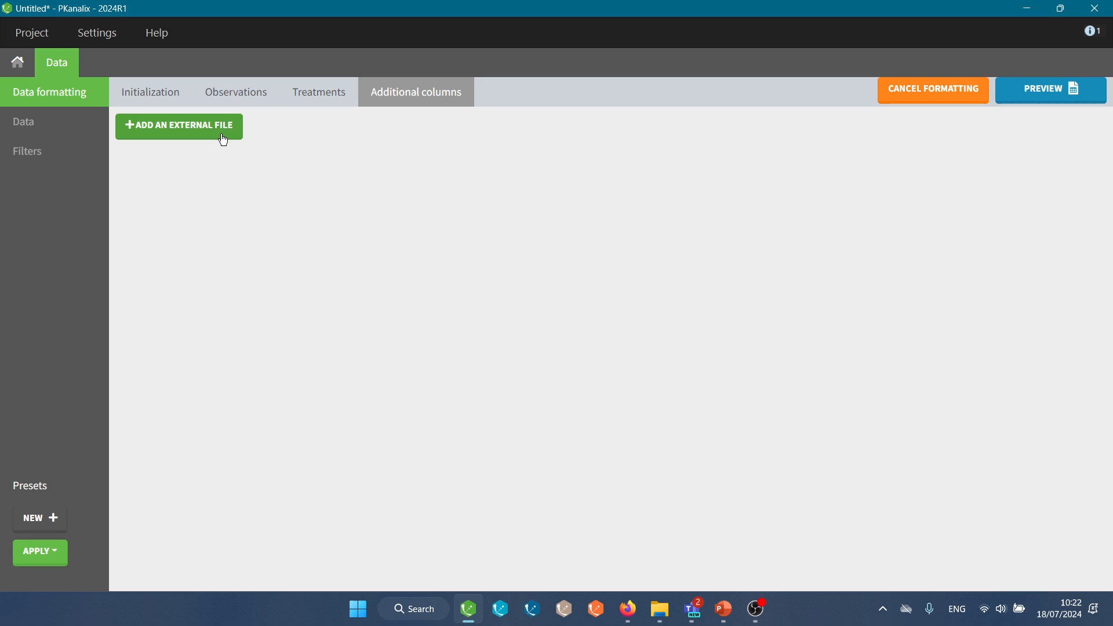
pyautogui.click(1071, 90)
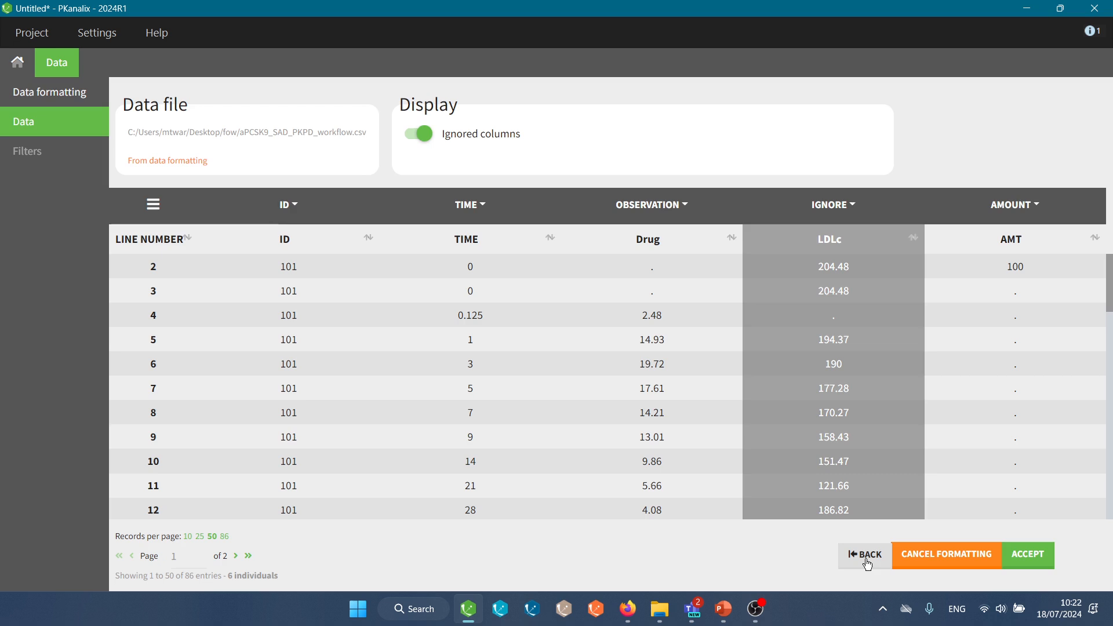
pyautogui.click(1021, 570)
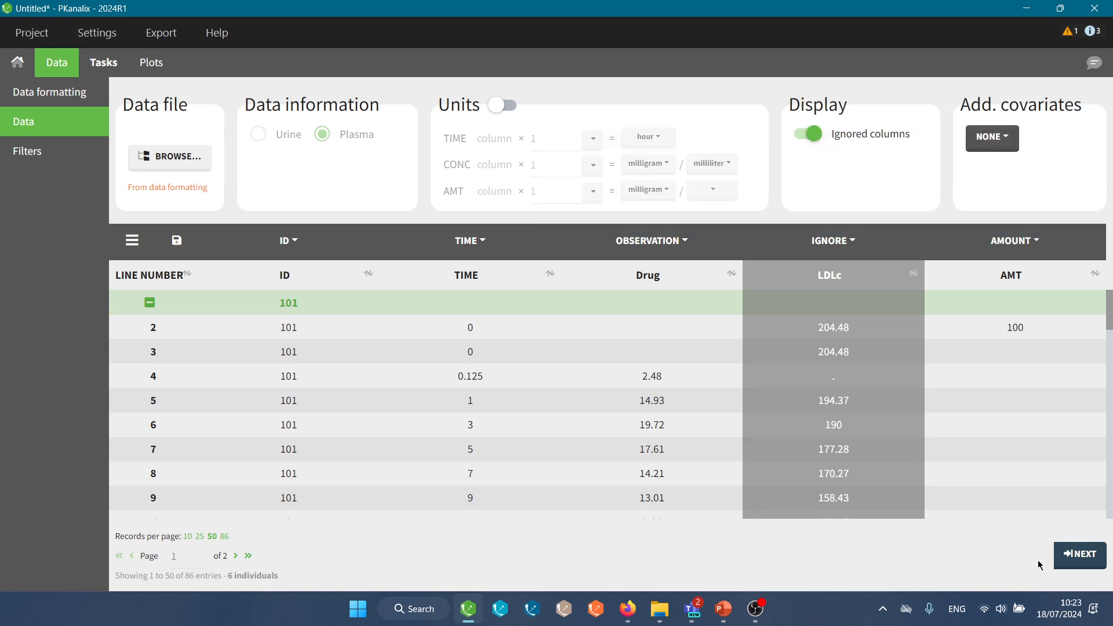
pyautogui.click(167, 34)
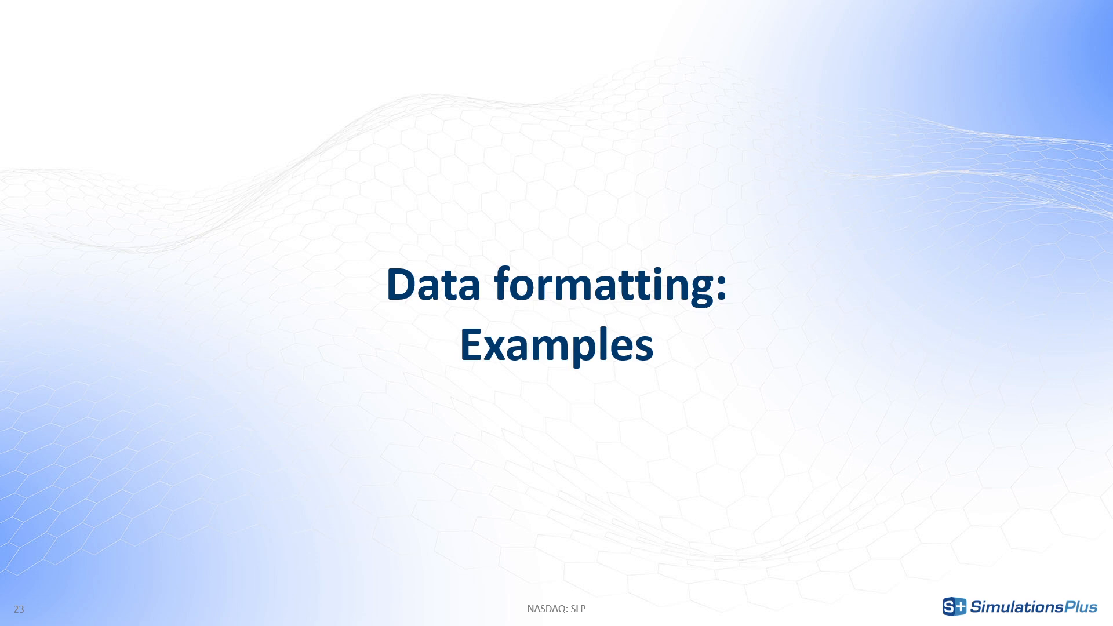
pyautogui.press('Right')
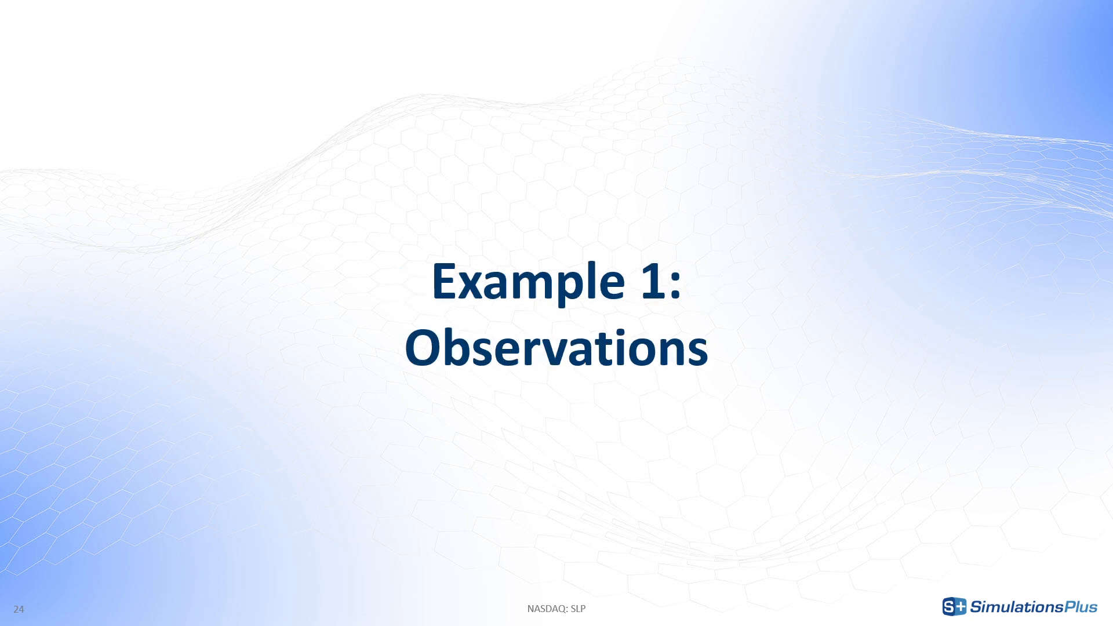
pyautogui.hotkey('alt', 'Tab')
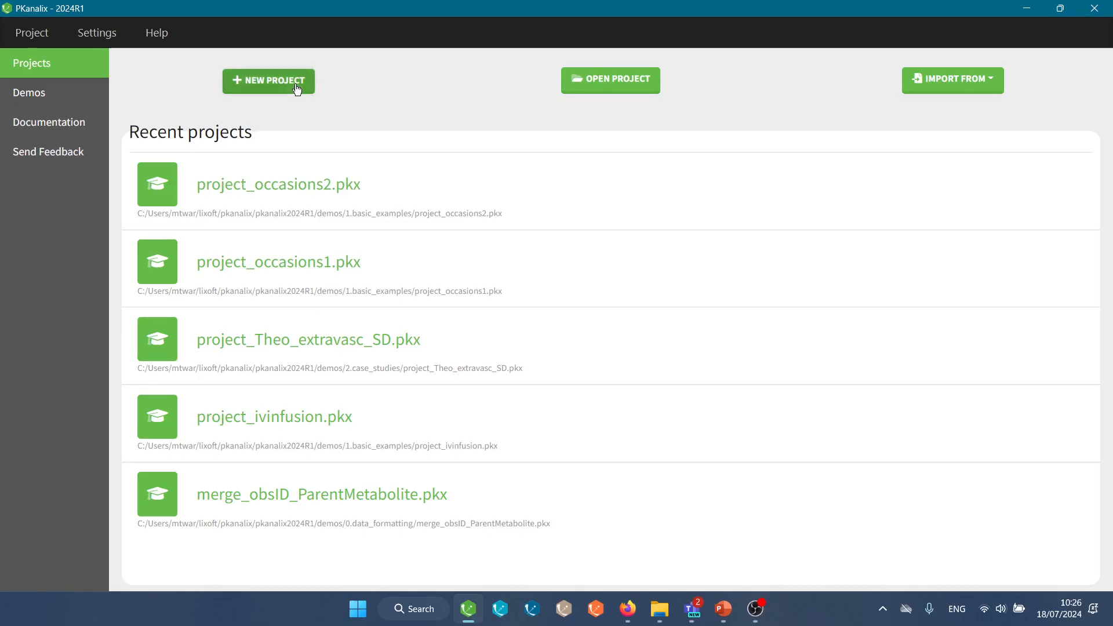
# Create a new project and load parent_metabolite_data.csv as the data file to format
pyautogui.click(297, 88)
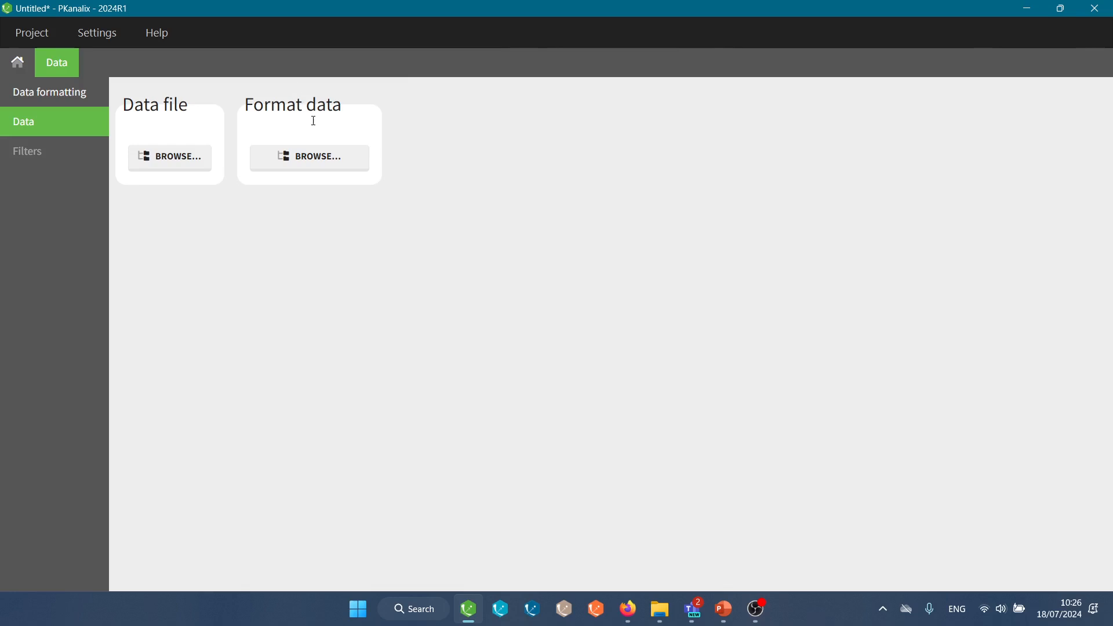
pyautogui.click(323, 167)
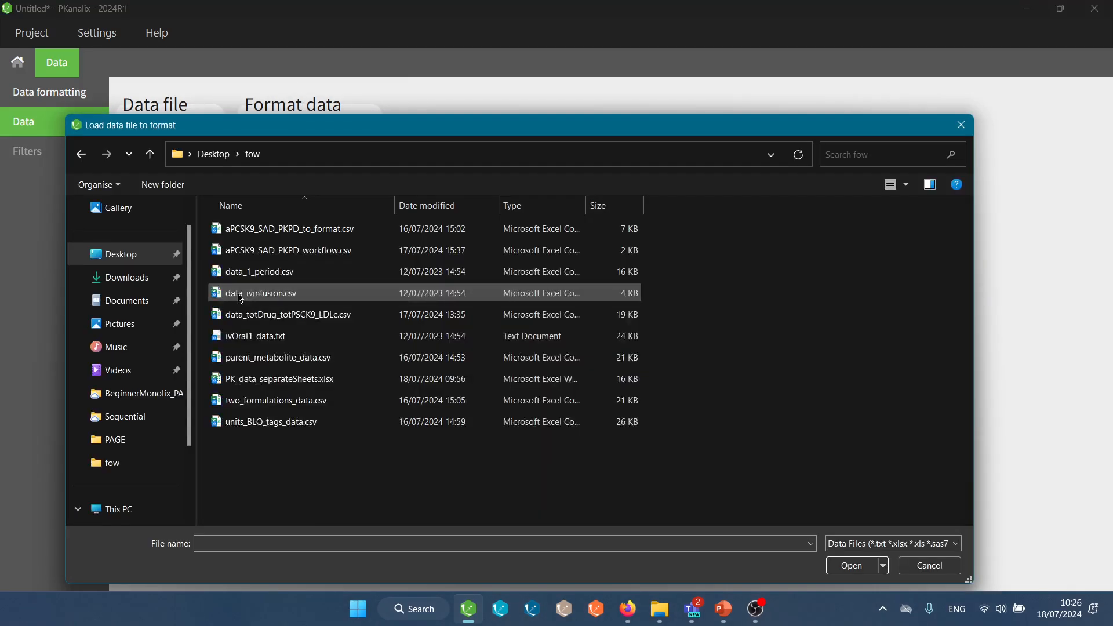
pyautogui.doubleClick(273, 358)
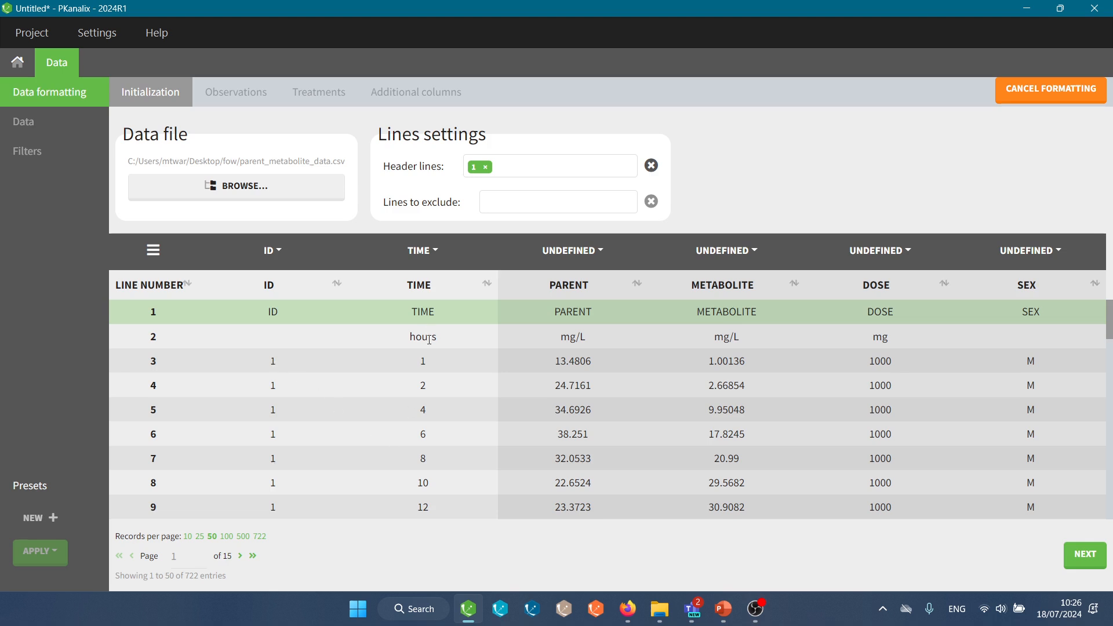
pyautogui.click(506, 172)
pyautogui.write('2')
pyautogui.press('Return')
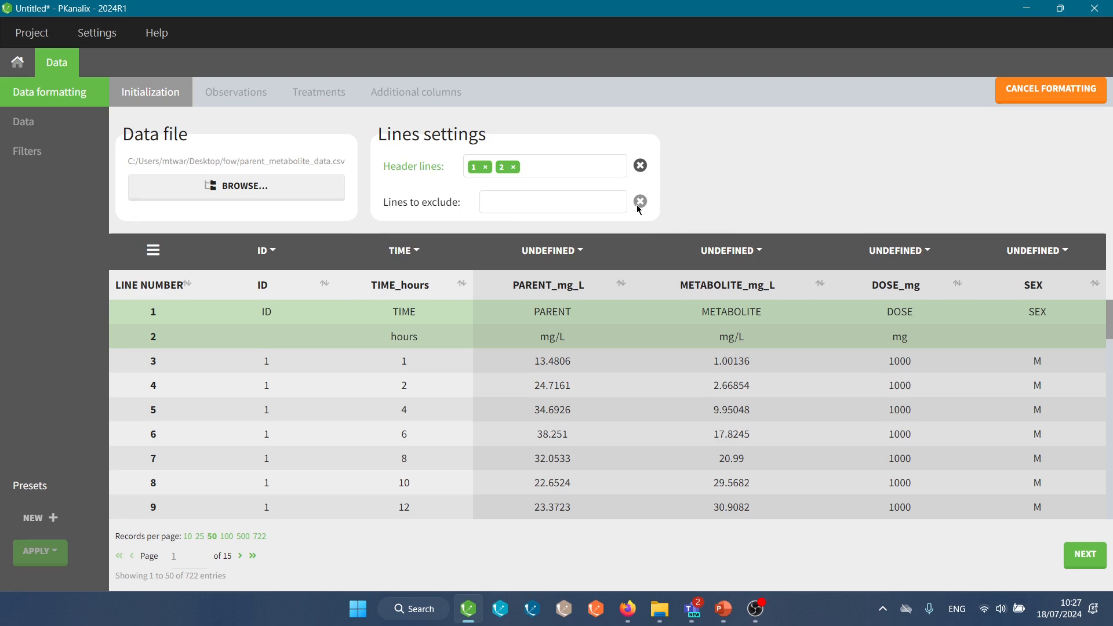
pyautogui.click(513, 167)
# Exclude line 2, which holds the units, from the parent-metabolite dataset and initialize the data
pyautogui.click(513, 204)
pyautogui.write('2')
pyautogui.press('Return')
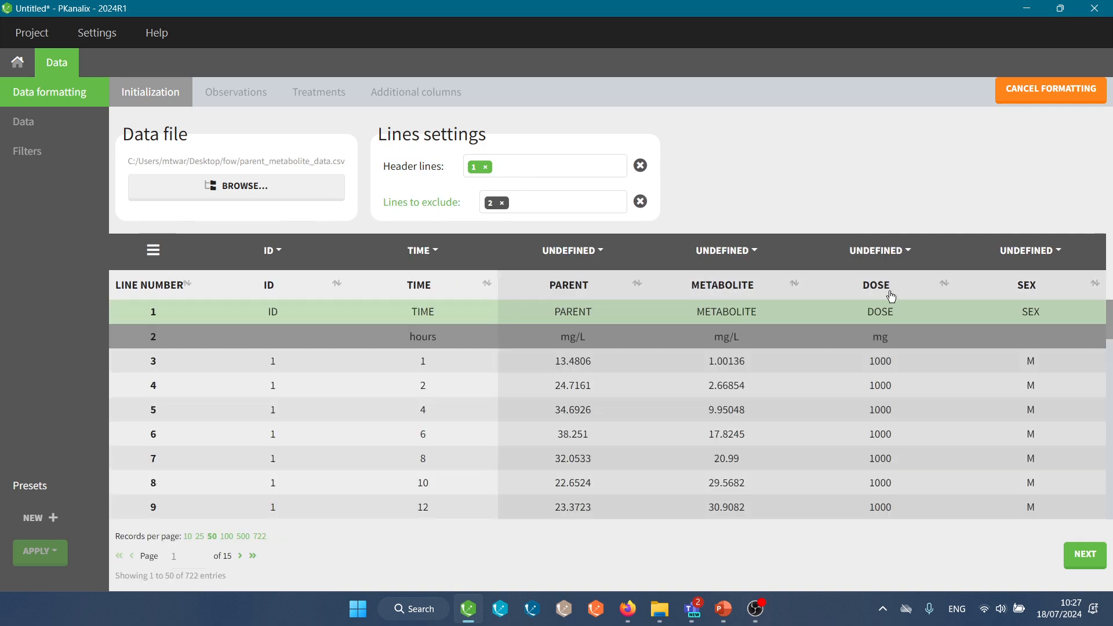
pyautogui.click(1082, 560)
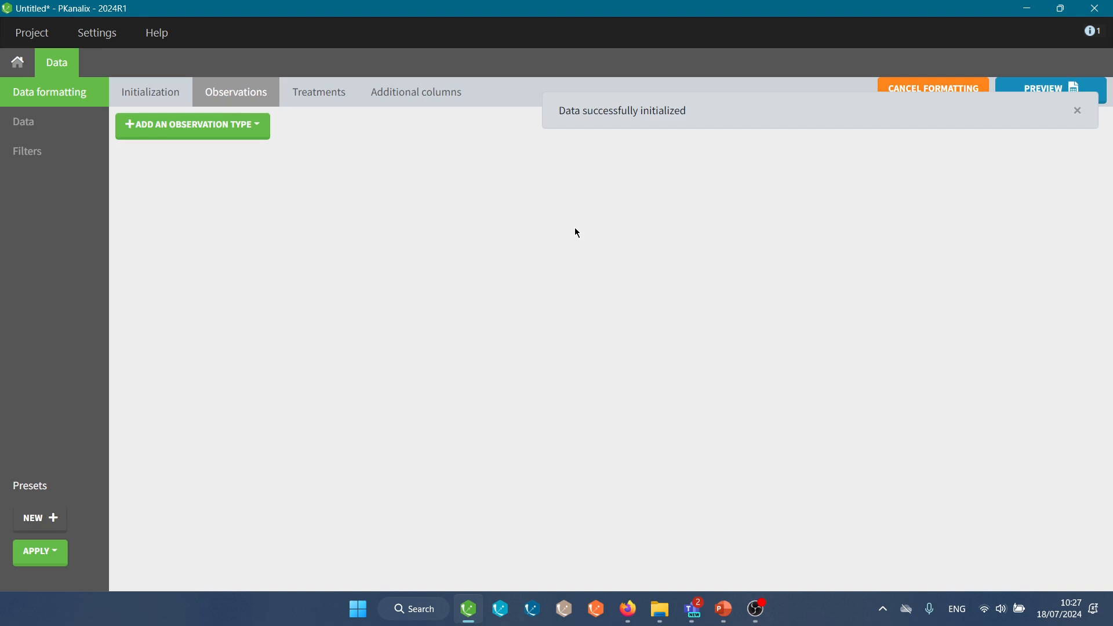
# Add observation types based on PARENT and METABOLITE, and preview the formatted dataset
pyautogui.click(247, 132)
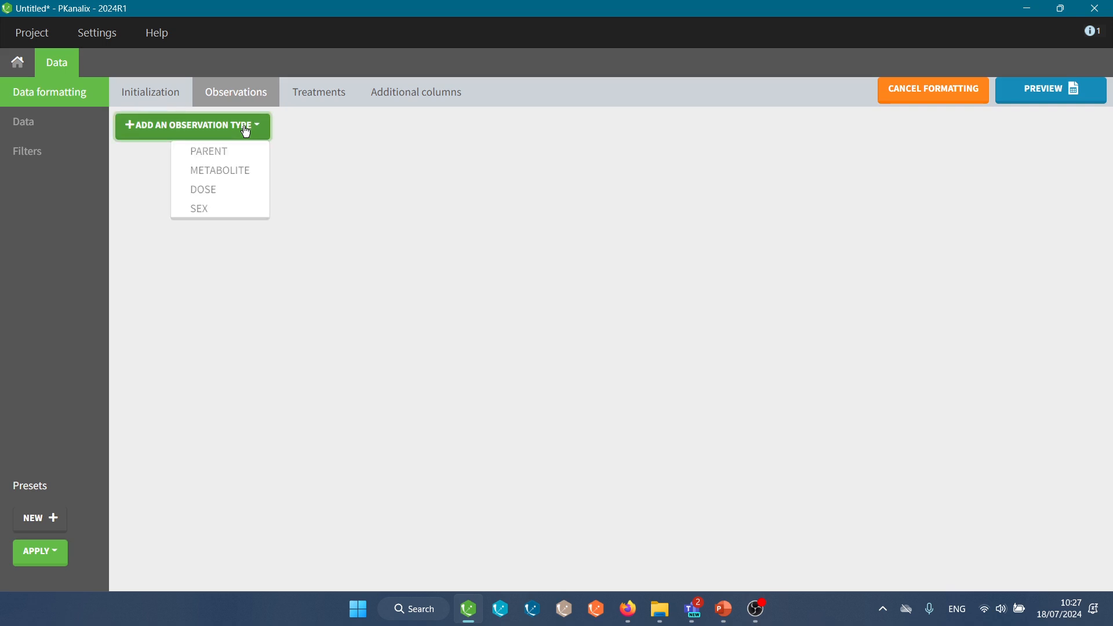
pyautogui.click(233, 152)
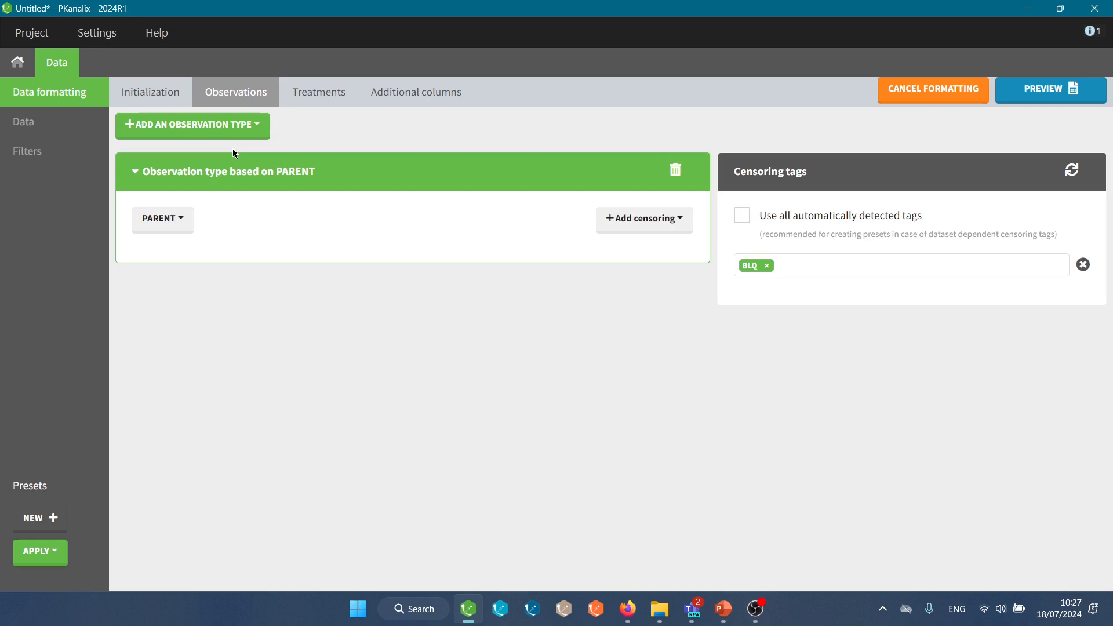
pyautogui.click(243, 130)
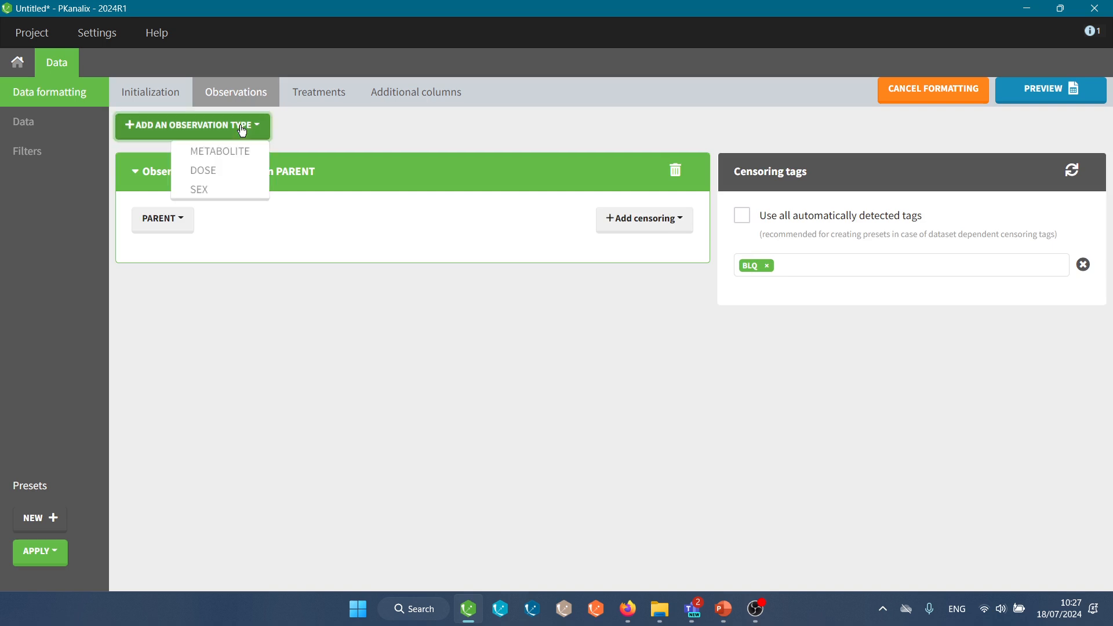
pyautogui.click(239, 150)
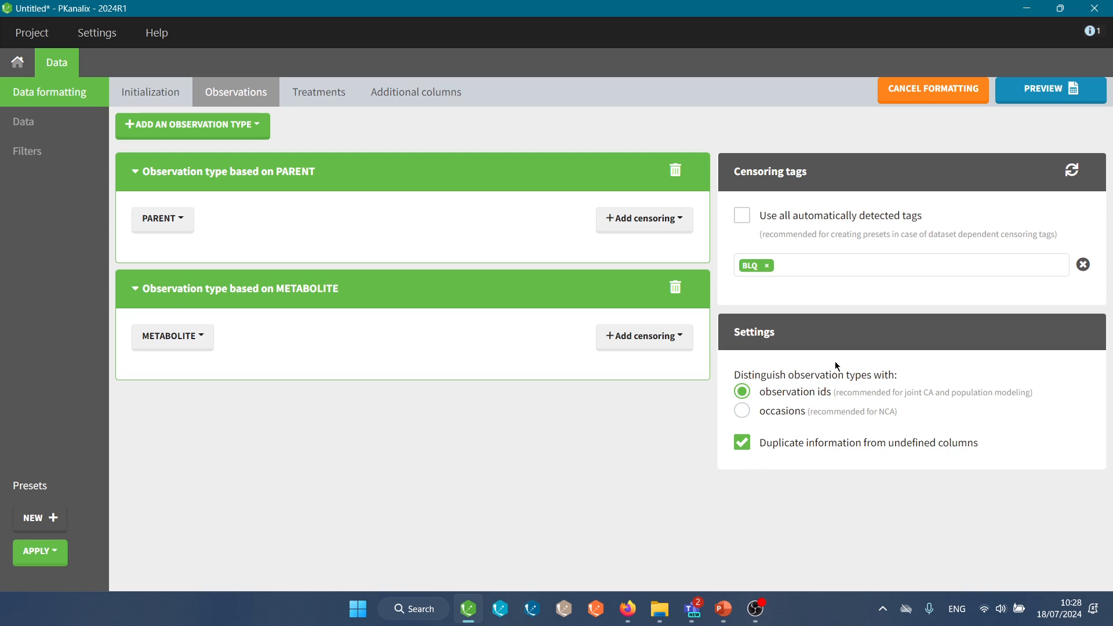
pyautogui.click(1045, 96)
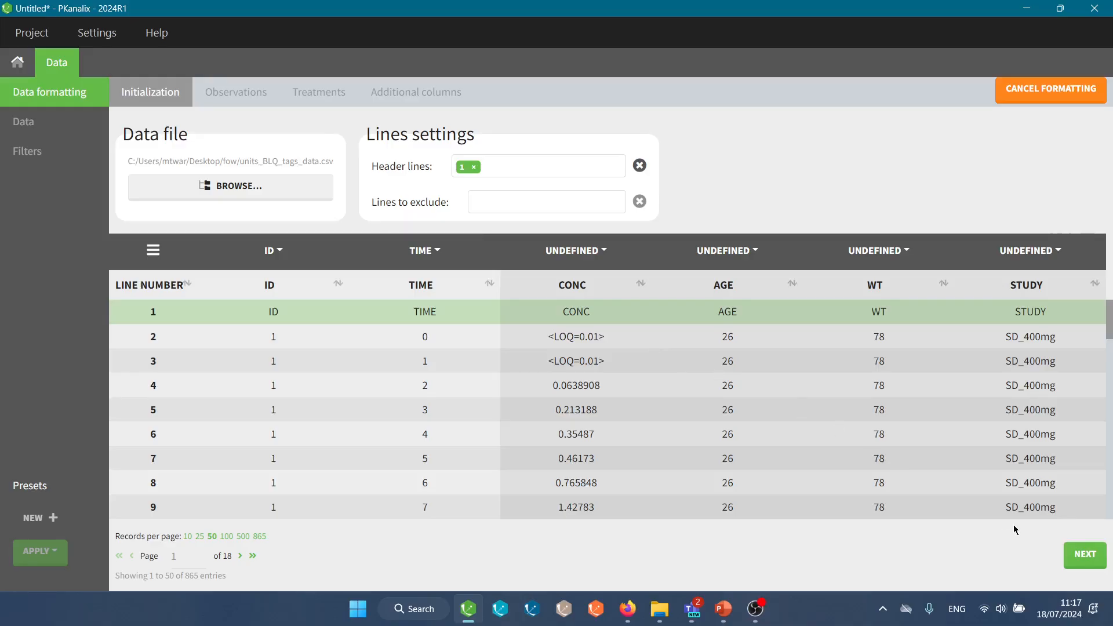
# Initialize the units_BLQ_tags_data.csv dataset with header line 1 and add an observation type based on CONC
pyautogui.click(1076, 557)
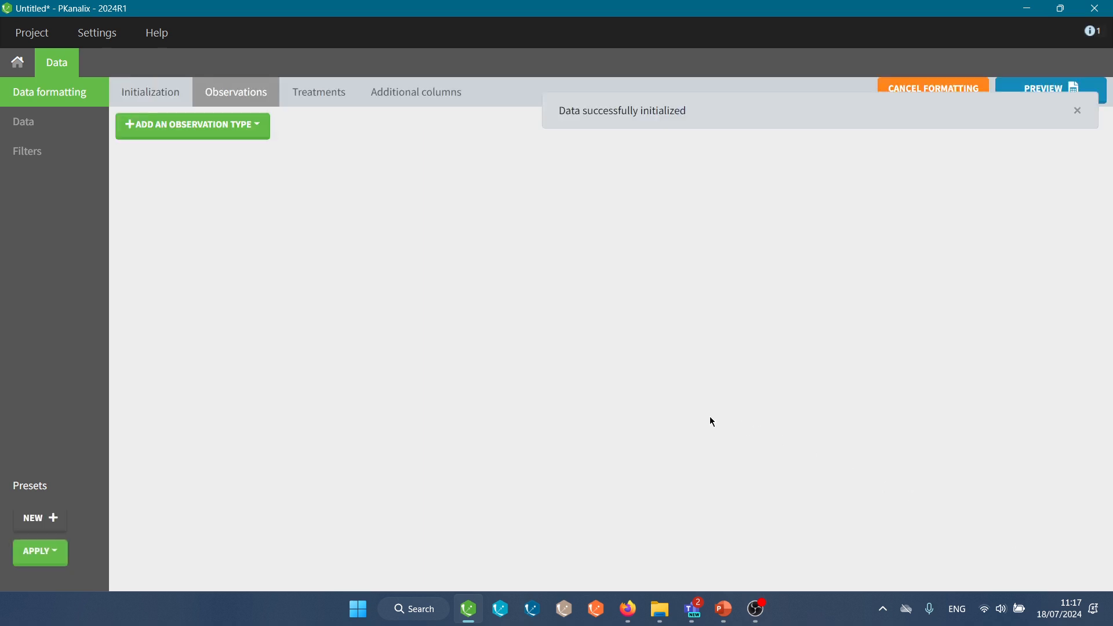
pyautogui.click(257, 124)
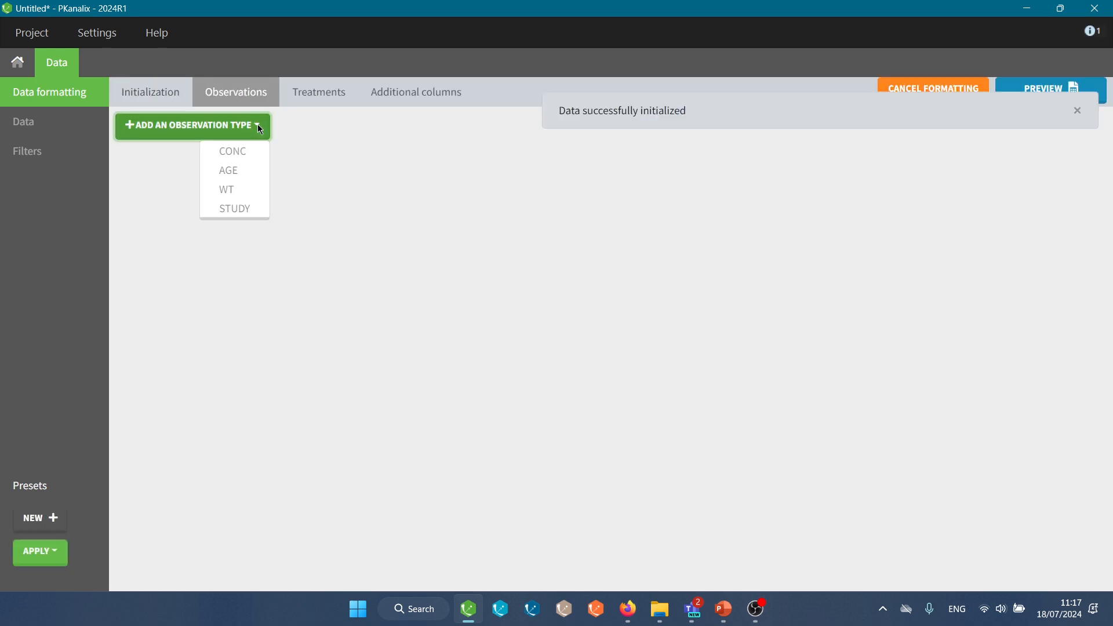
pyautogui.click(248, 151)
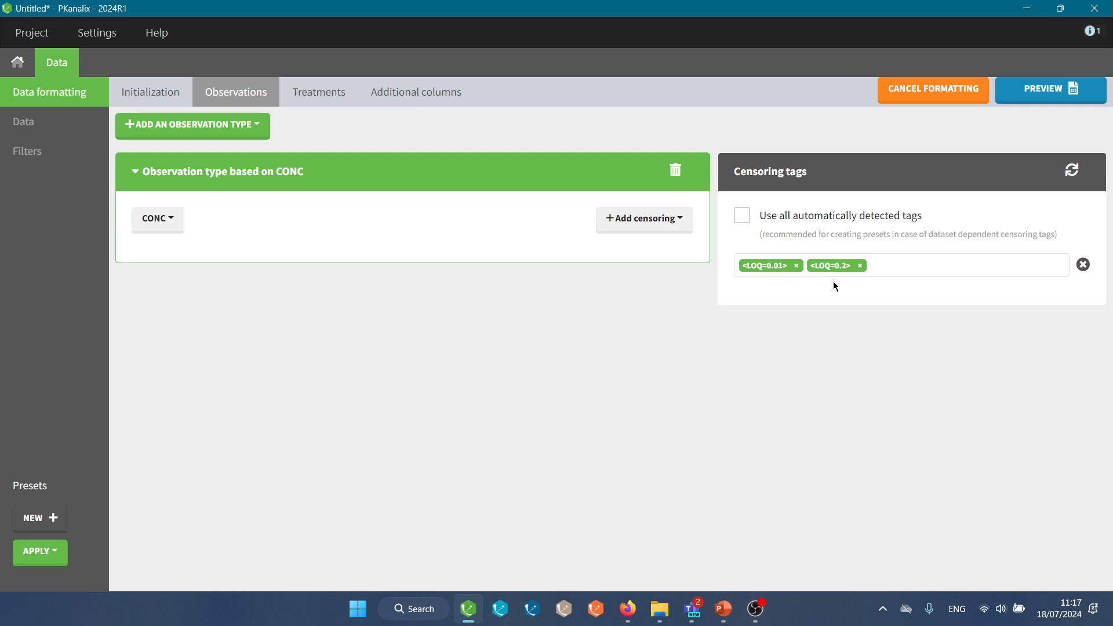
# Add LLOQ censoring to the CONC observation for the <LOQ=0.01> tag only, with a manual limit of 0.01
pyautogui.click(627, 219)
pyautogui.click(630, 244)
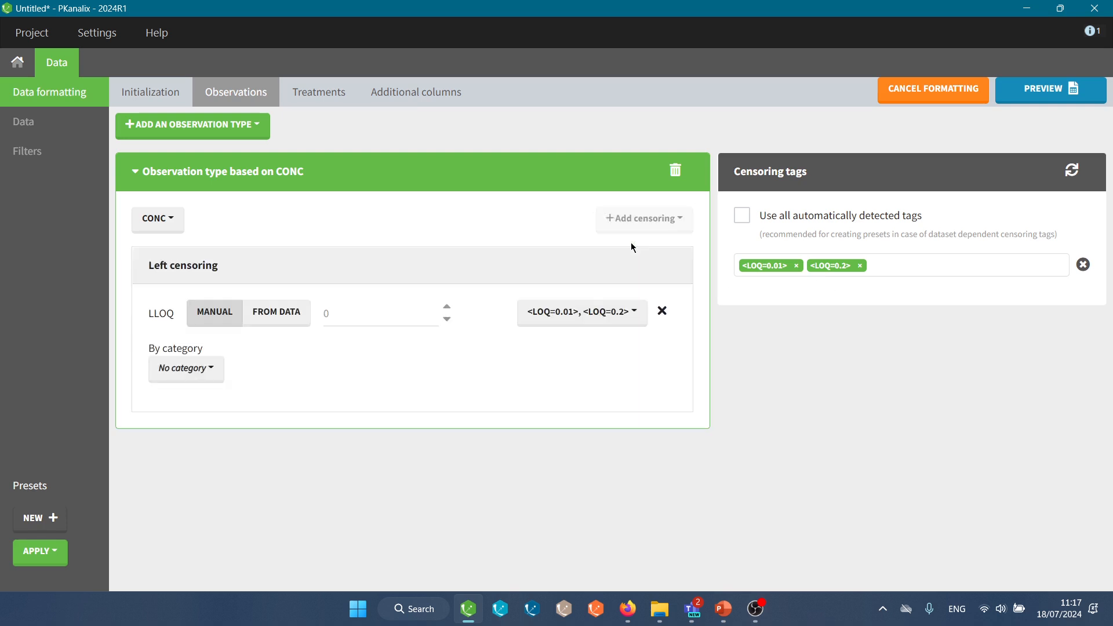
pyautogui.click(601, 319)
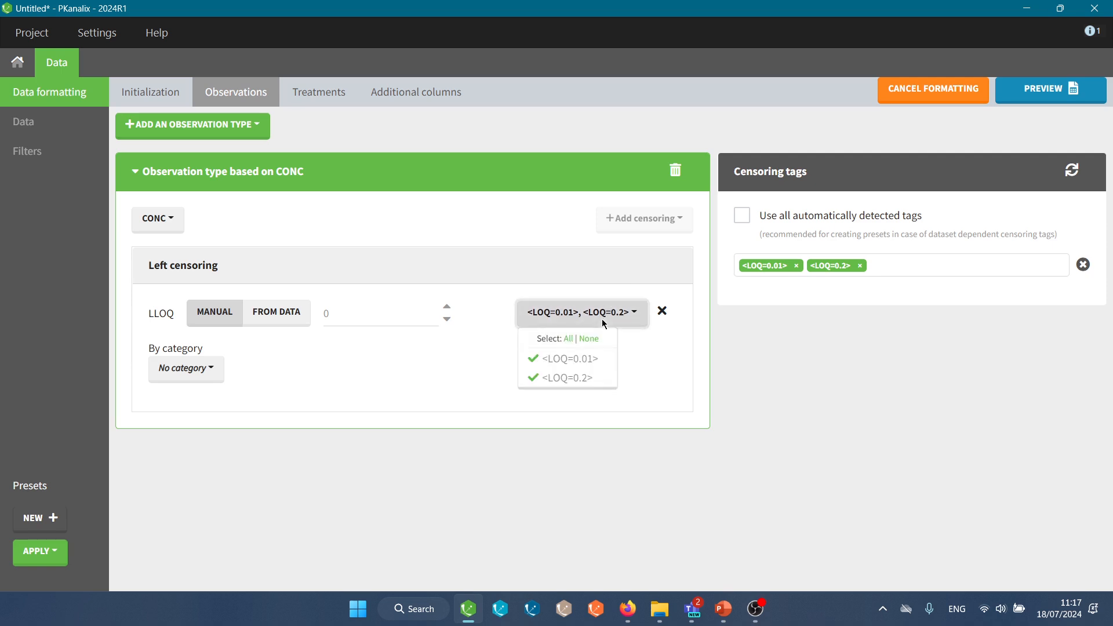
pyautogui.click(581, 379)
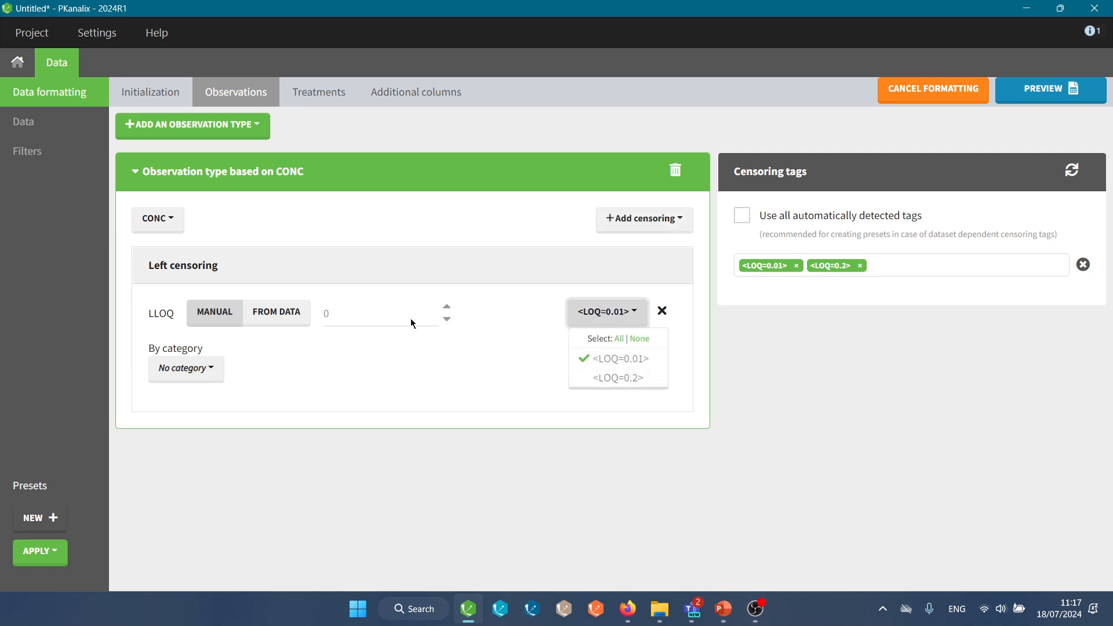
pyautogui.click(381, 314)
pyautogui.write('0.01')
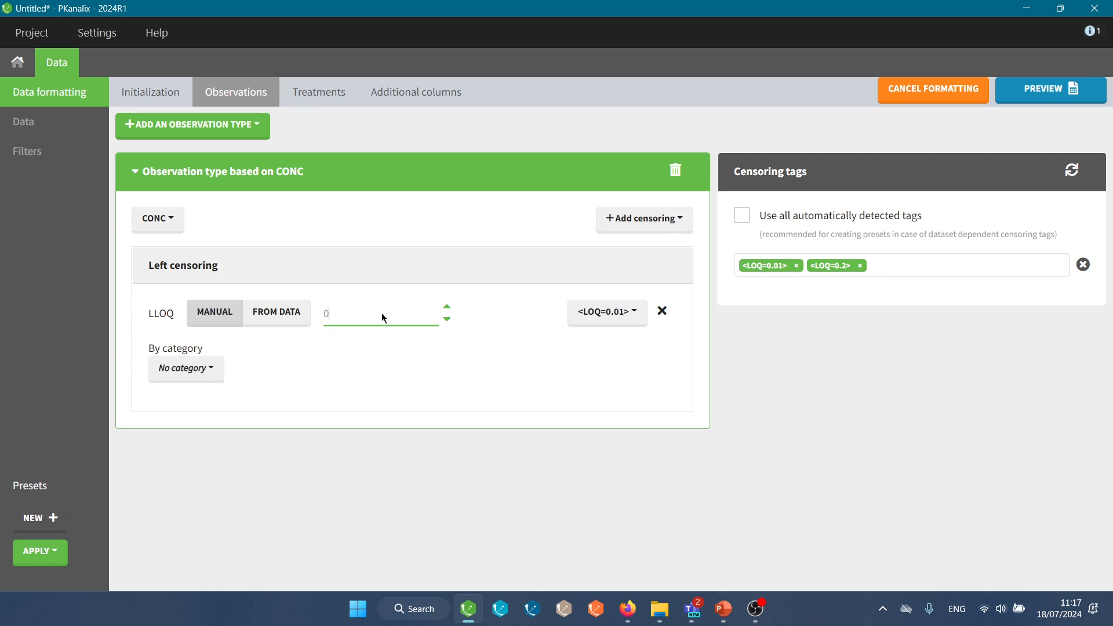
pyautogui.click(383, 366)
# Add a second LLOQ censoring to the CONC observation for the <LOQ=0.2> tag with a manual limit of 0.2, and preview the formatted dataset
pyautogui.click(641, 226)
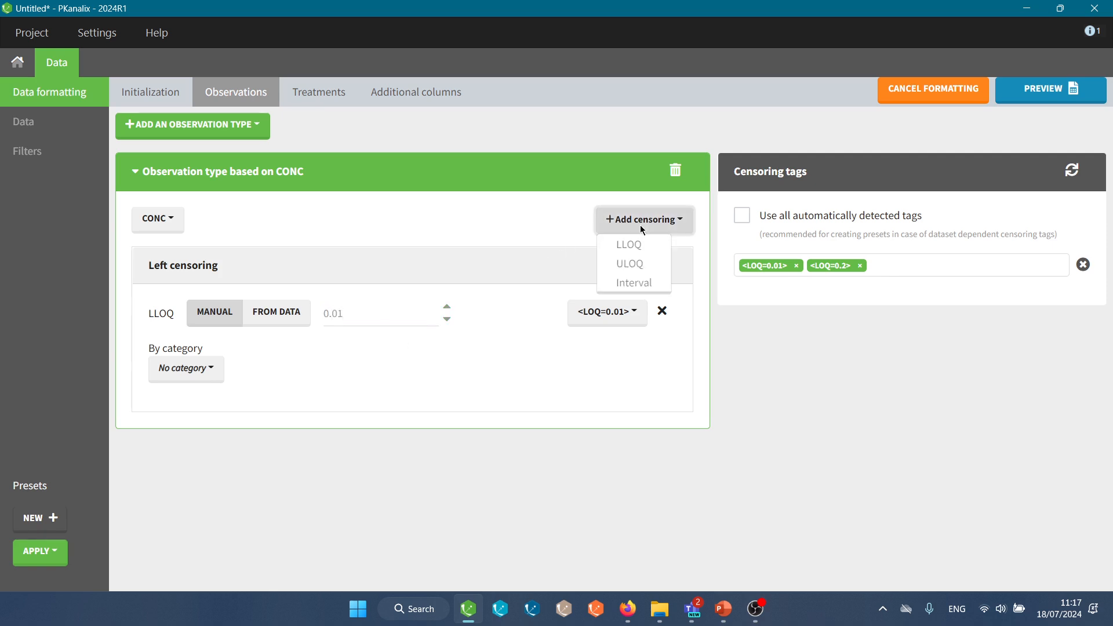
pyautogui.click(642, 246)
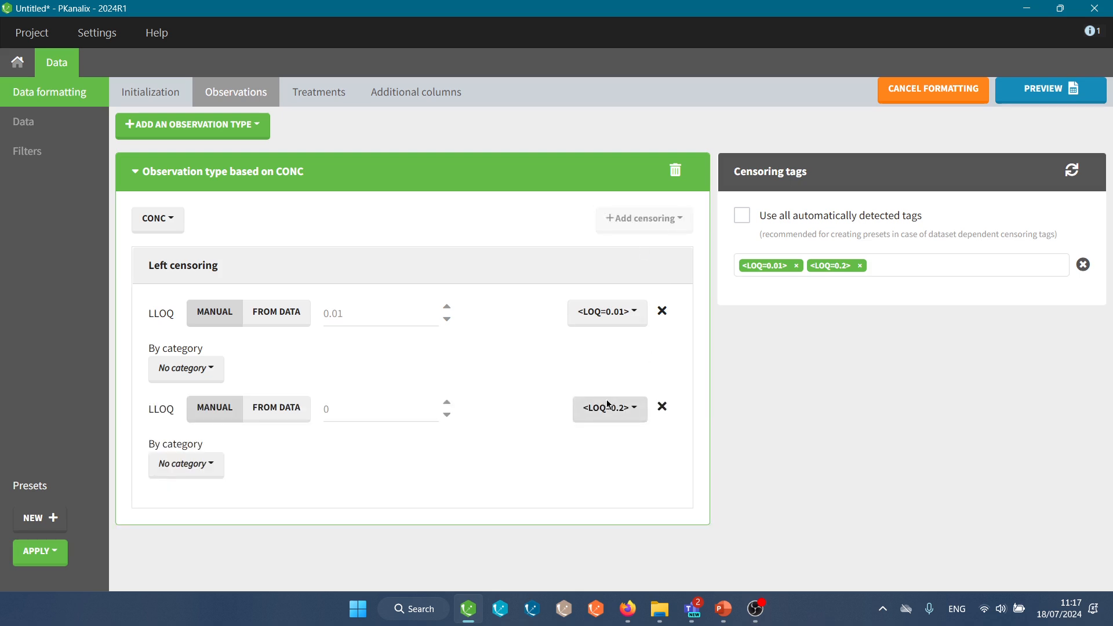
pyautogui.click(638, 411)
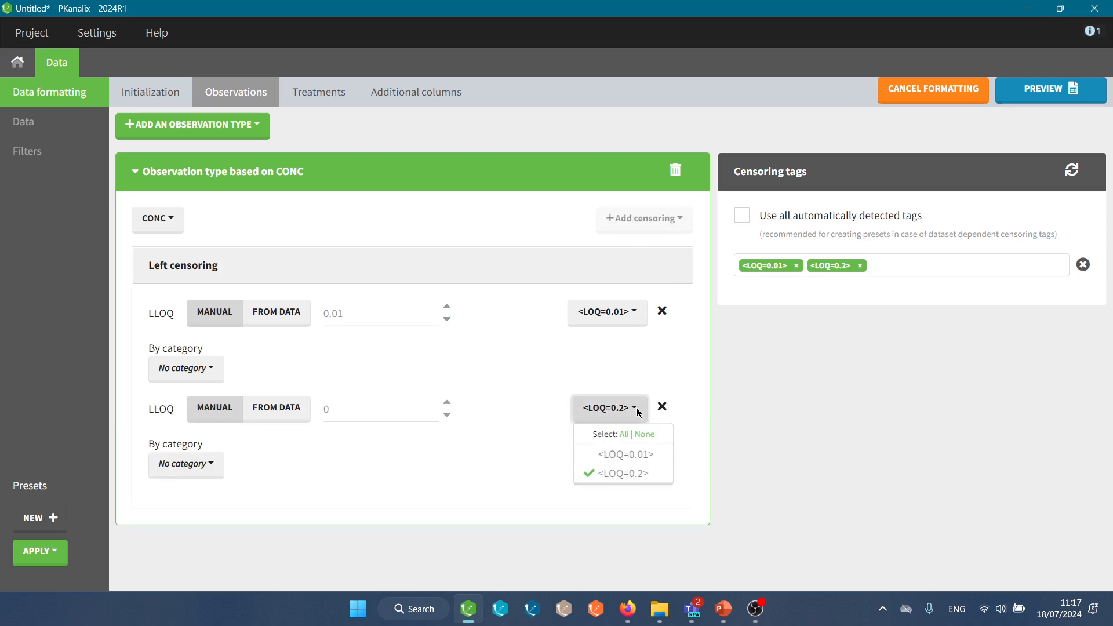
pyautogui.click(390, 409)
pyautogui.write('.2')
pyautogui.click(395, 458)
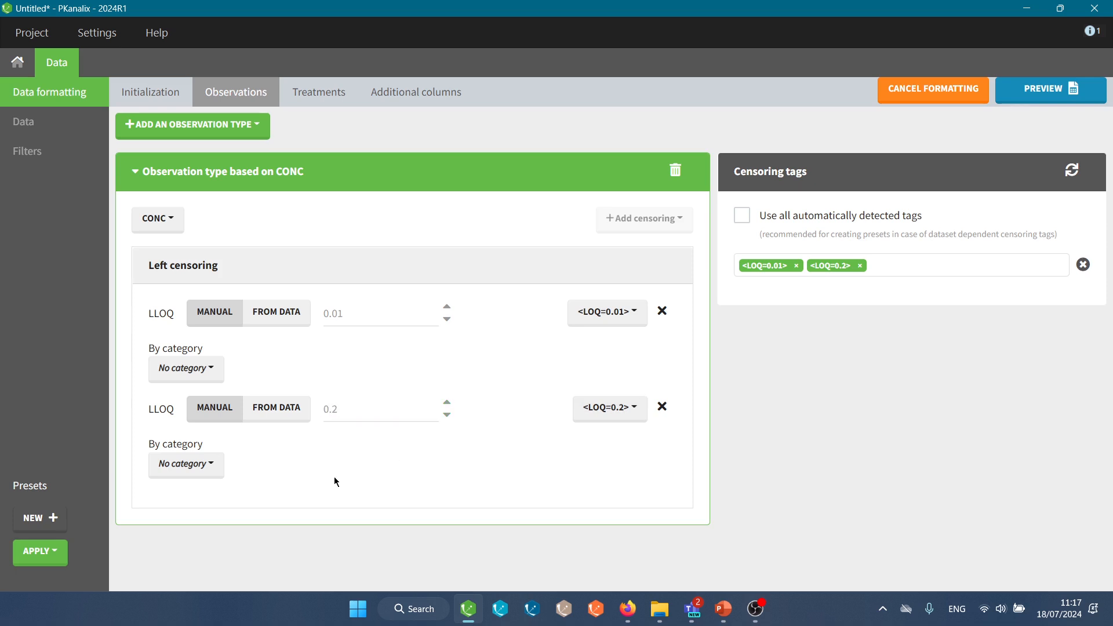
pyautogui.click(1038, 95)
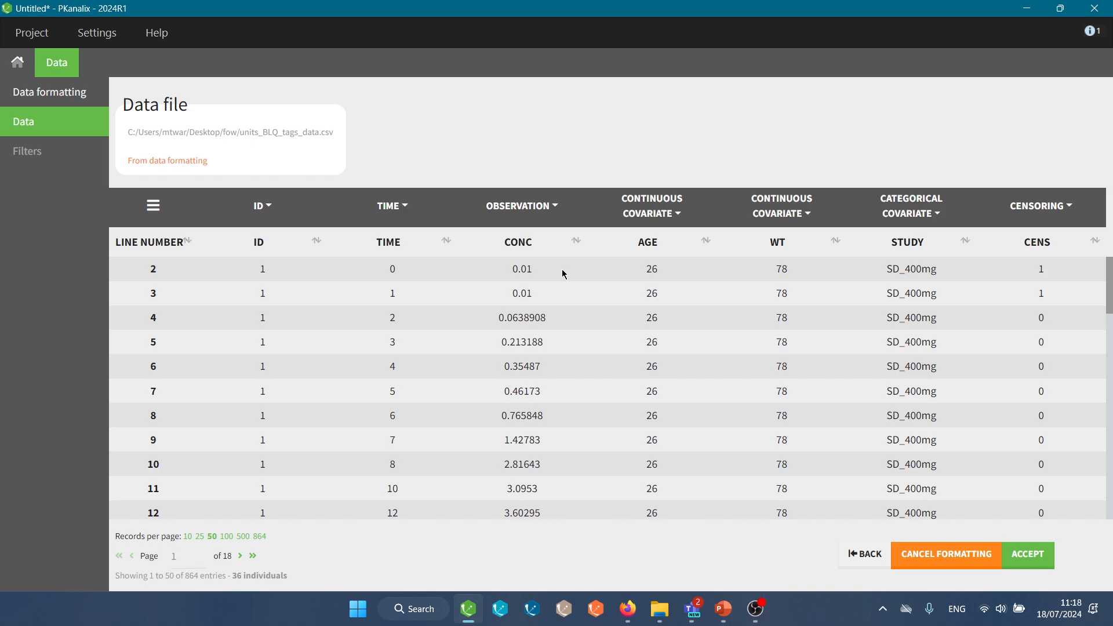
pyautogui.click(868, 557)
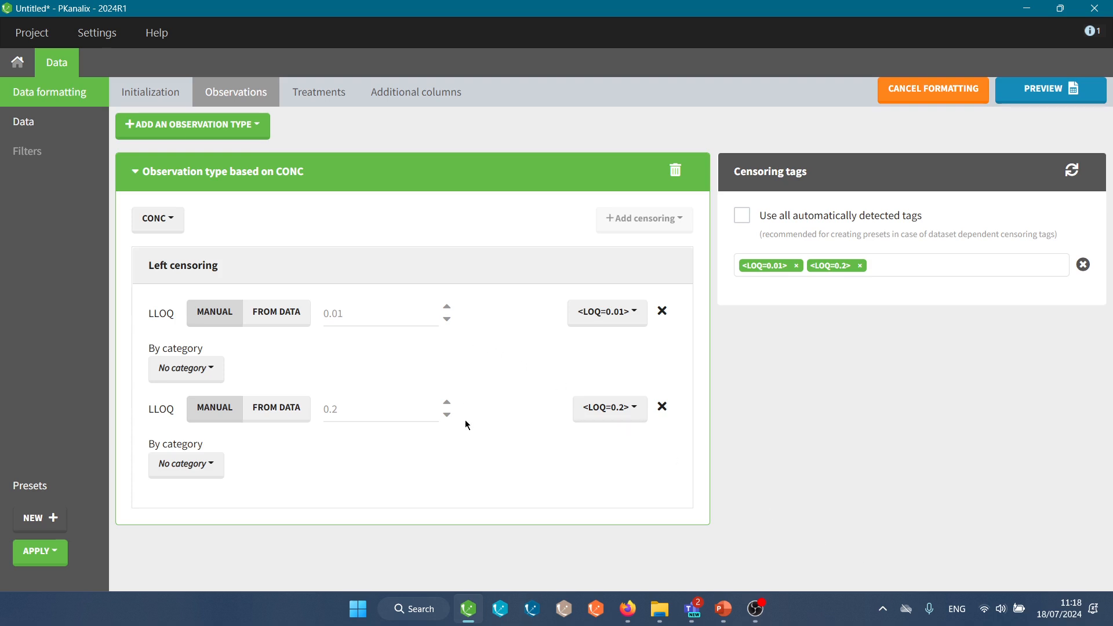
# Remove the second LLOQ censoring and read the remaining LLOQ from the CONC data column for both <LOQ=0.01> and <LOQ=0.2> tags
pyautogui.click(662, 406)
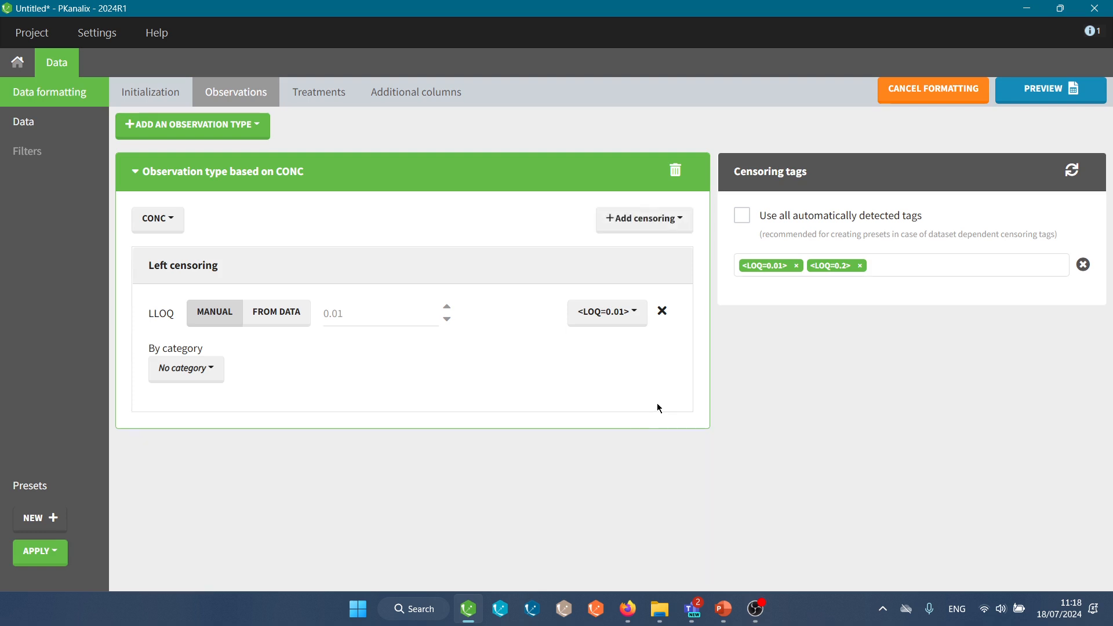
pyautogui.click(285, 313)
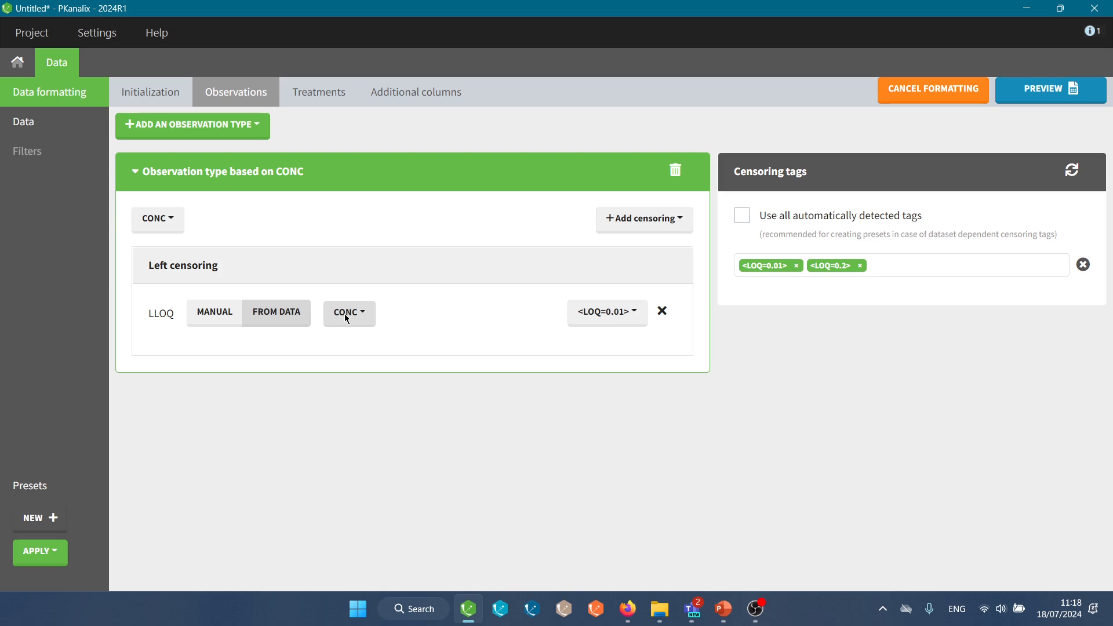
pyautogui.click(597, 319)
pyautogui.click(604, 380)
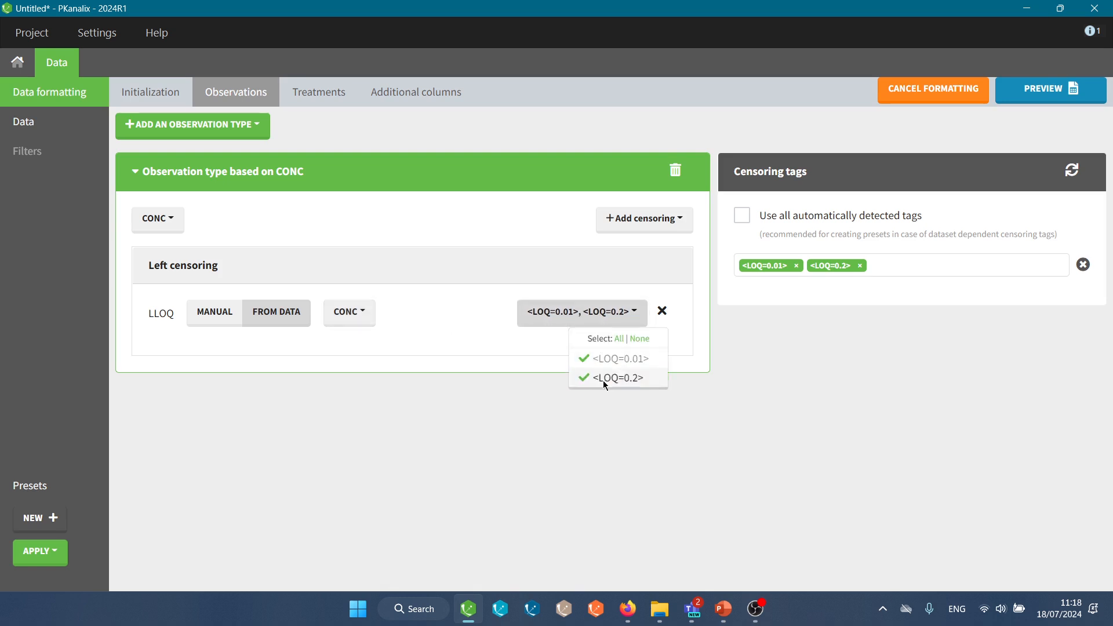
pyautogui.click(680, 359)
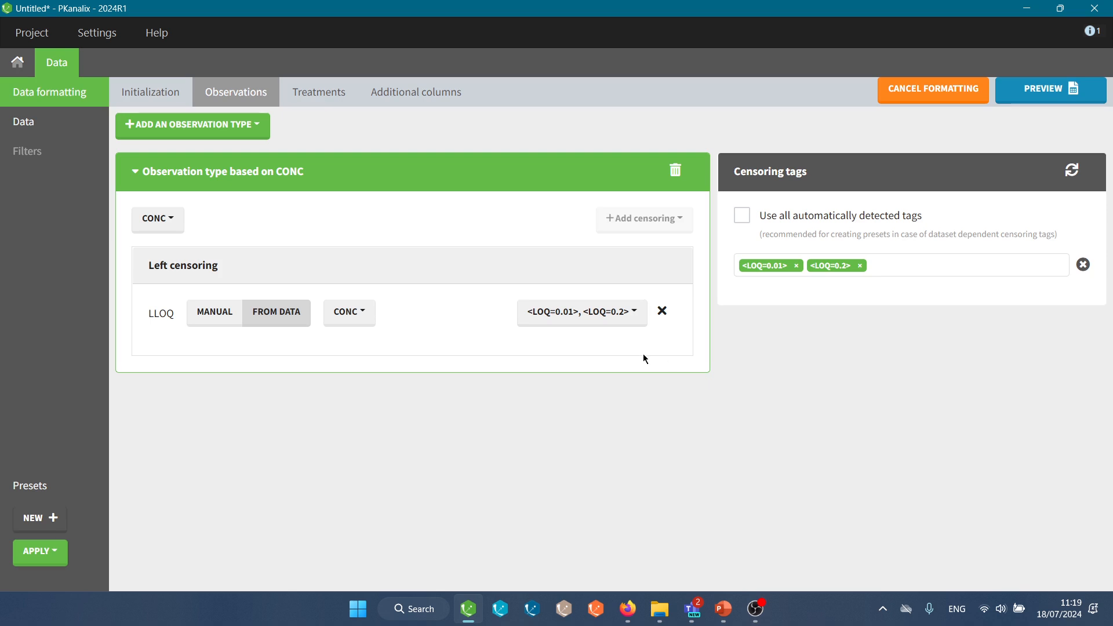
# Switch the LLOQ back to manual entry and split the limits by the STUDY category
pyautogui.click(211, 317)
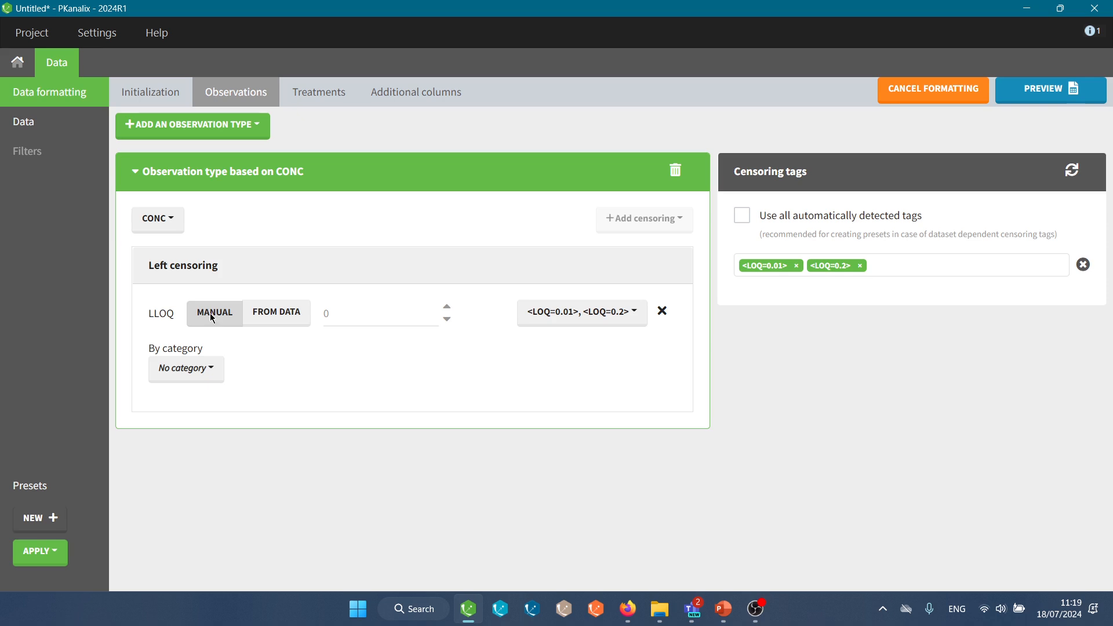
pyautogui.click(213, 370)
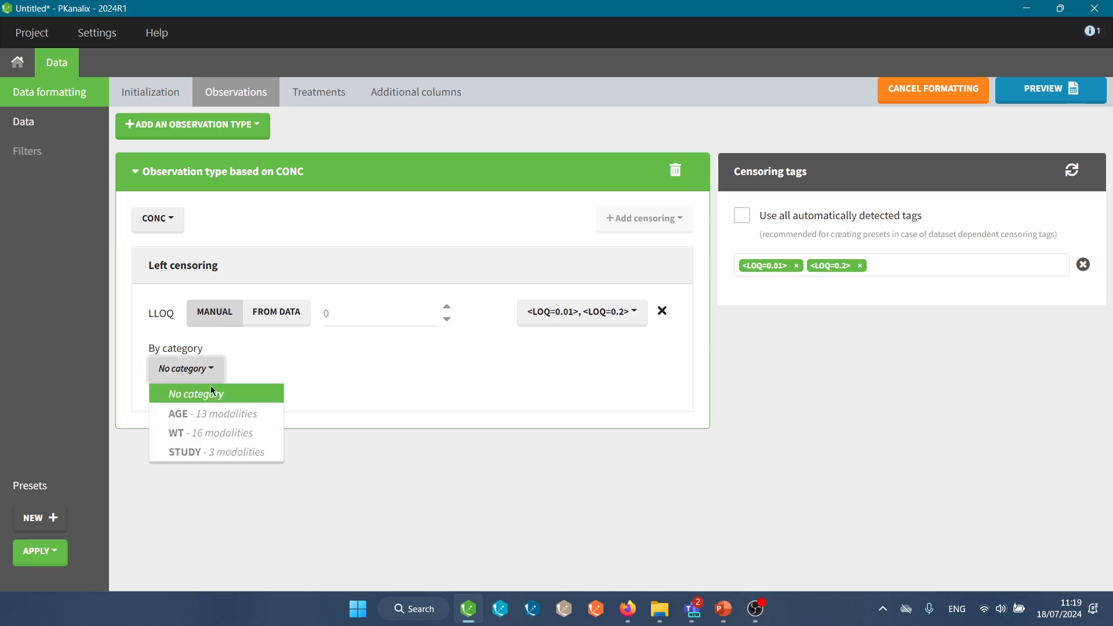
pyautogui.click(196, 454)
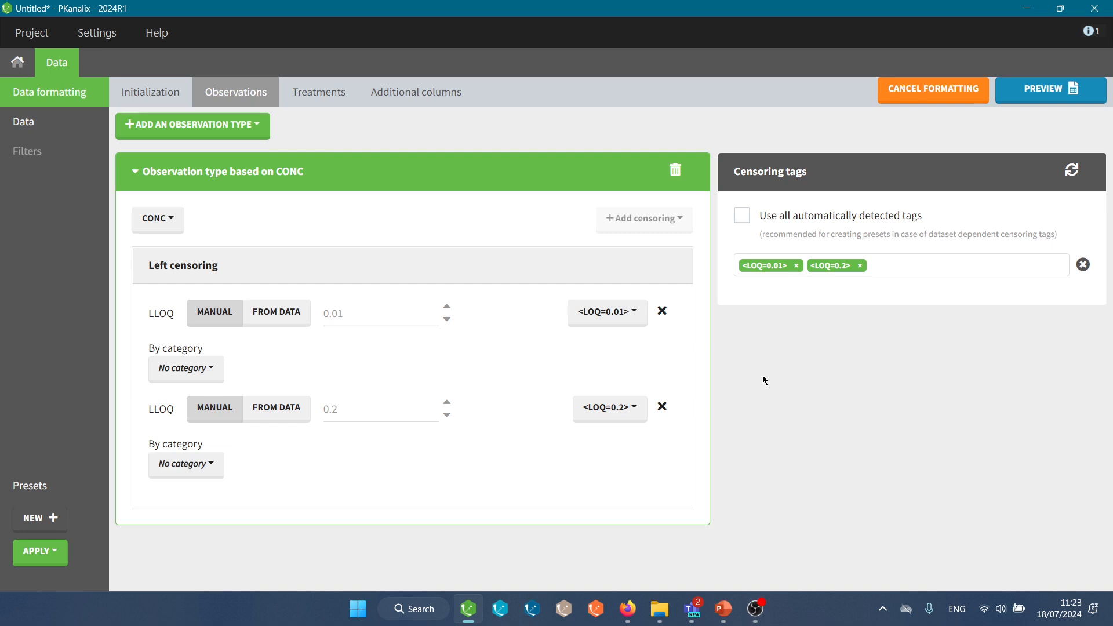
# Add a treatment for all ids with manual dose times and an amount of 400, and preview the formatted dataset
pyautogui.click(326, 103)
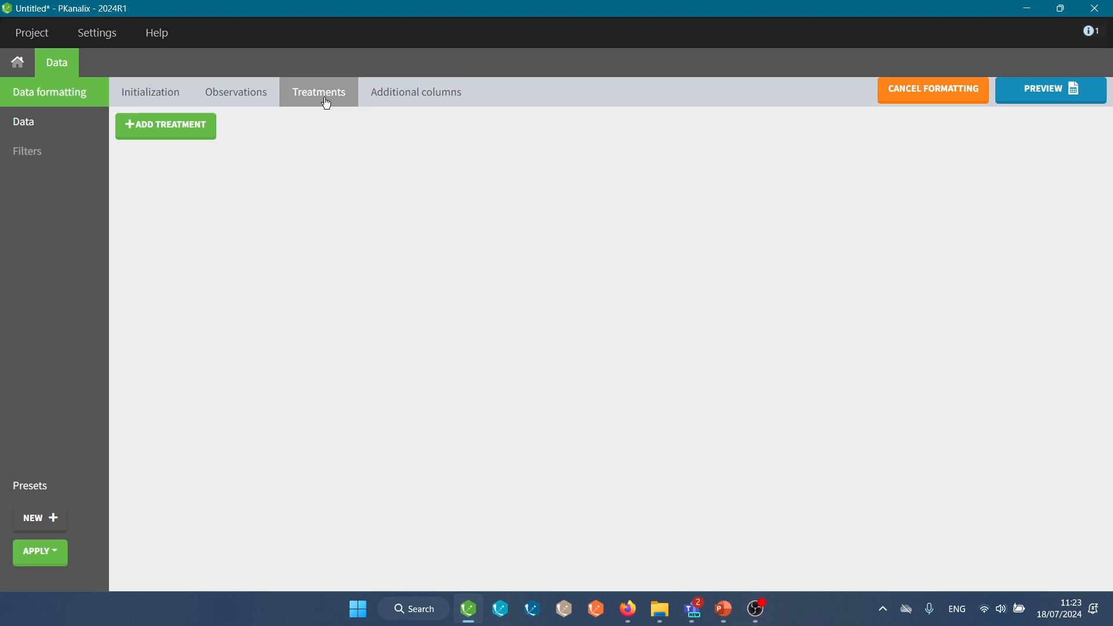
pyautogui.click(186, 127)
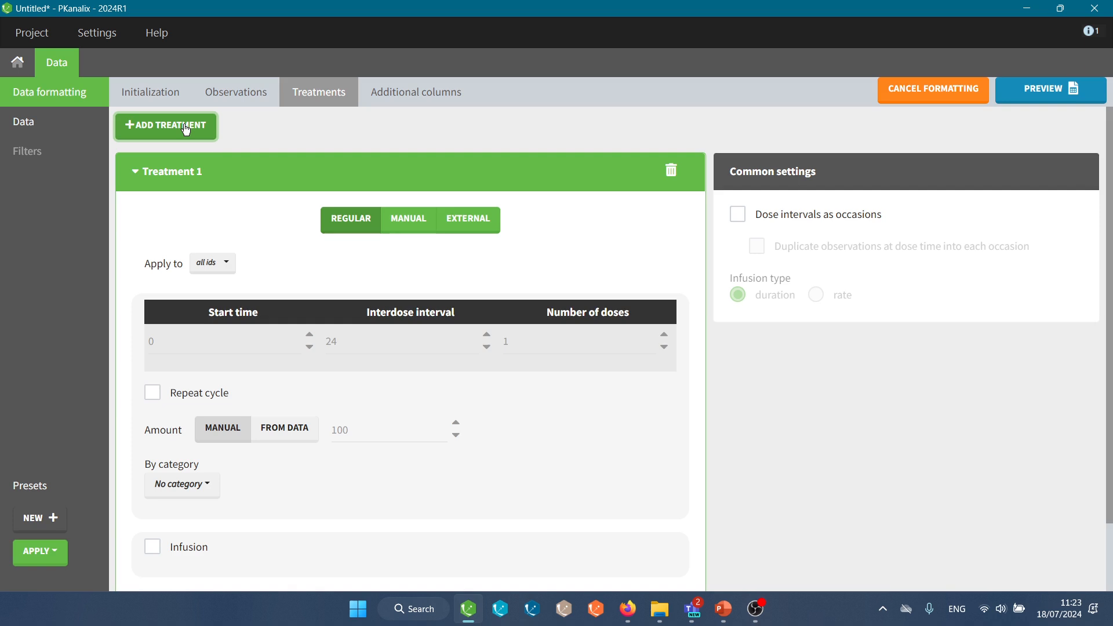
pyautogui.click(413, 231)
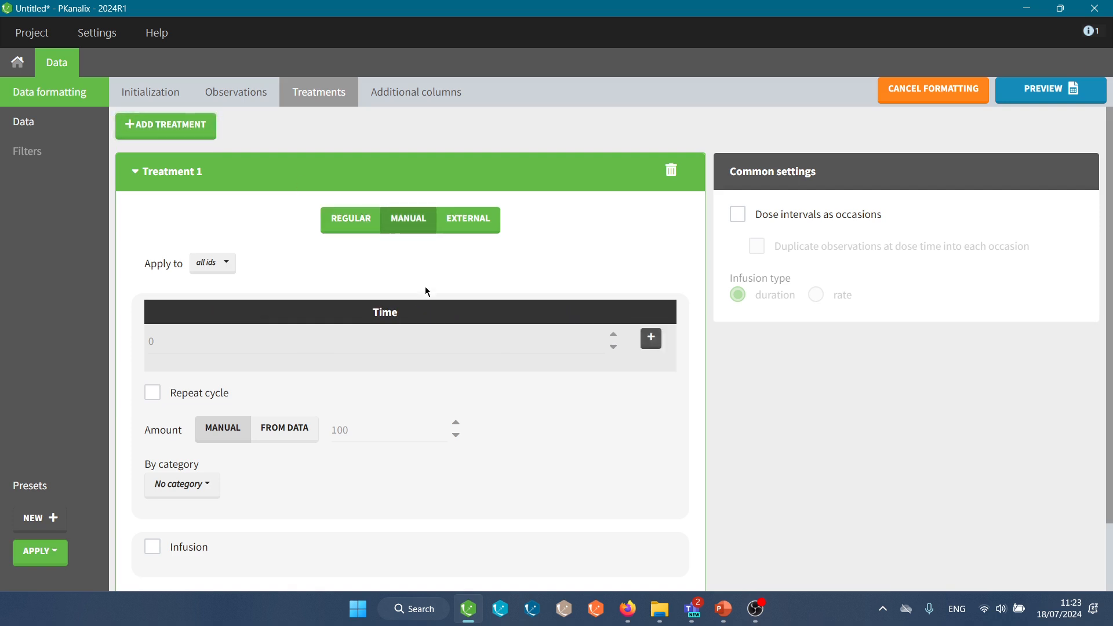
pyautogui.doubleClick(392, 439)
pyautogui.write('400')
pyautogui.click(595, 441)
pyautogui.click(1046, 96)
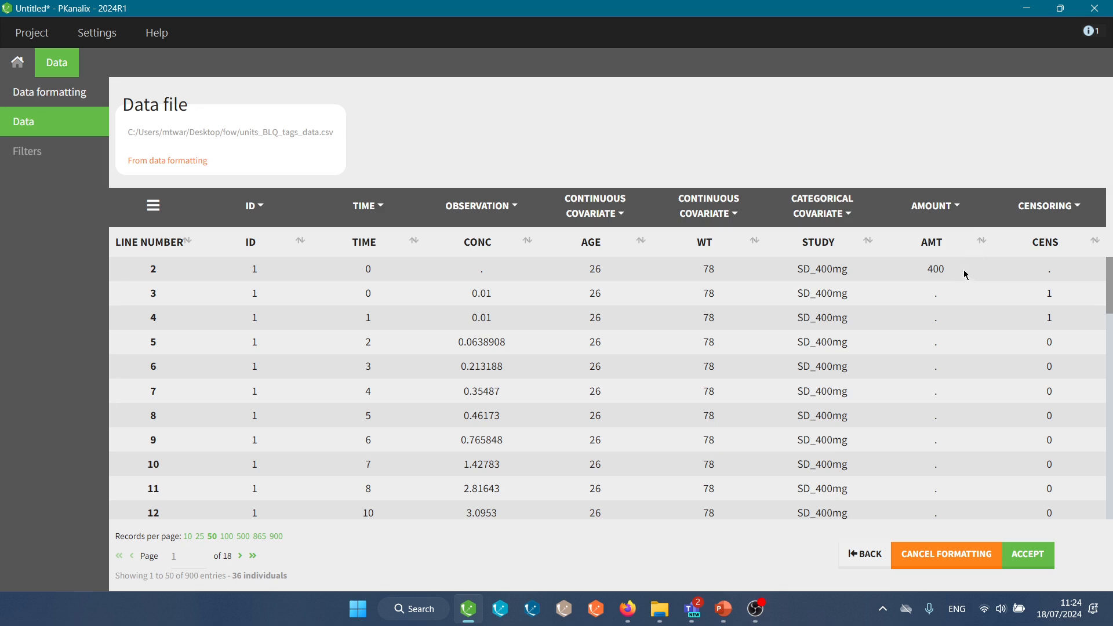
pyautogui.click(864, 555)
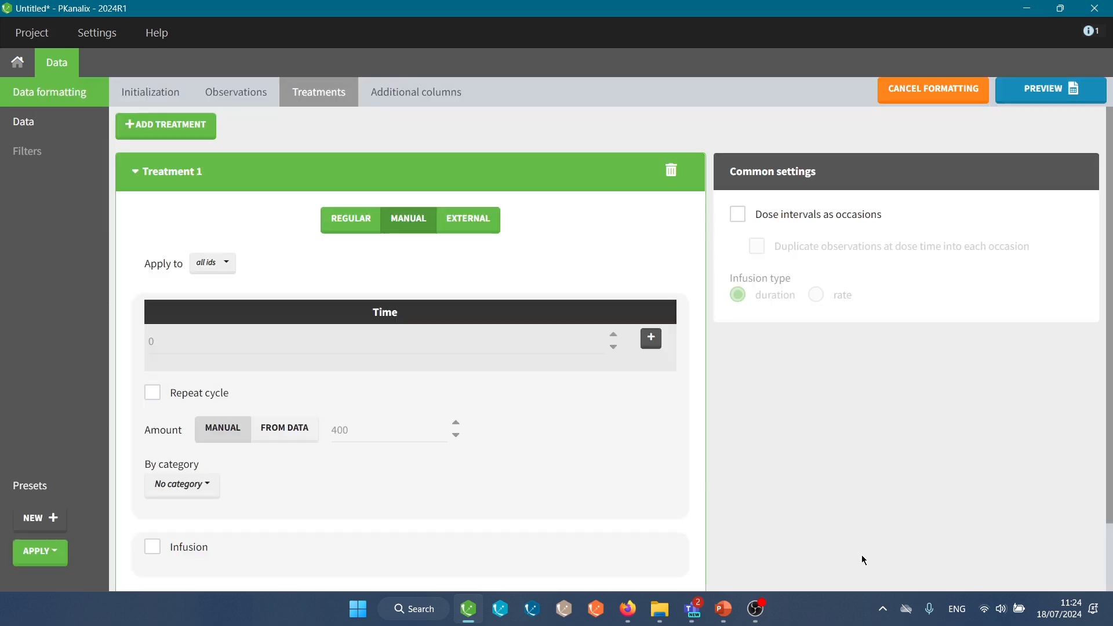
# Switch Treatment 1 to regular dosing, and add a second treatment and delete it again
pyautogui.click(355, 220)
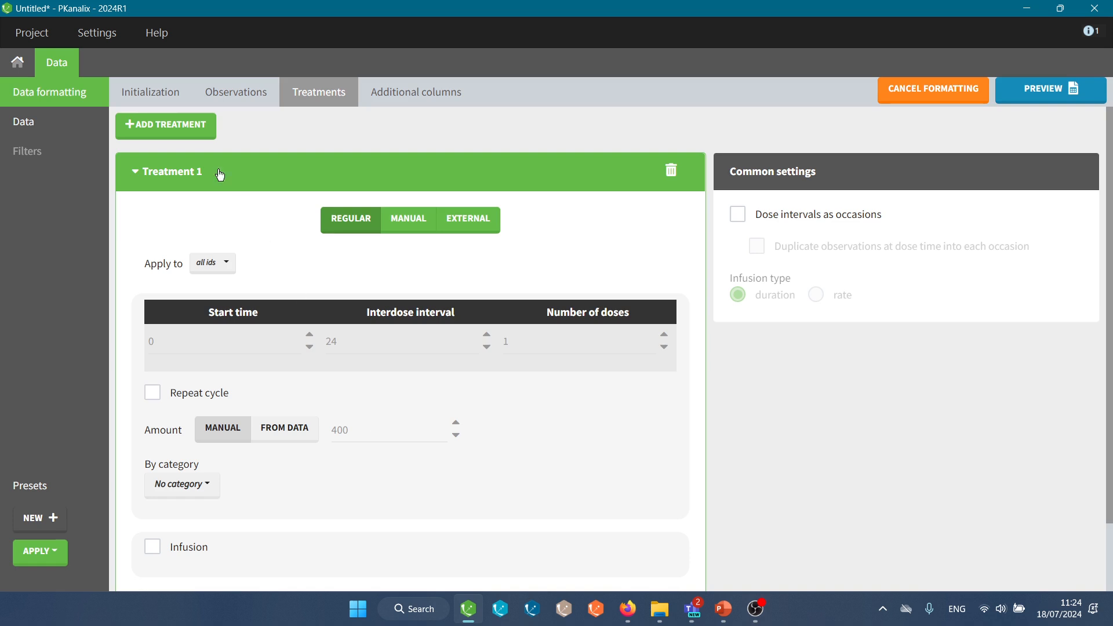
pyautogui.click(172, 127)
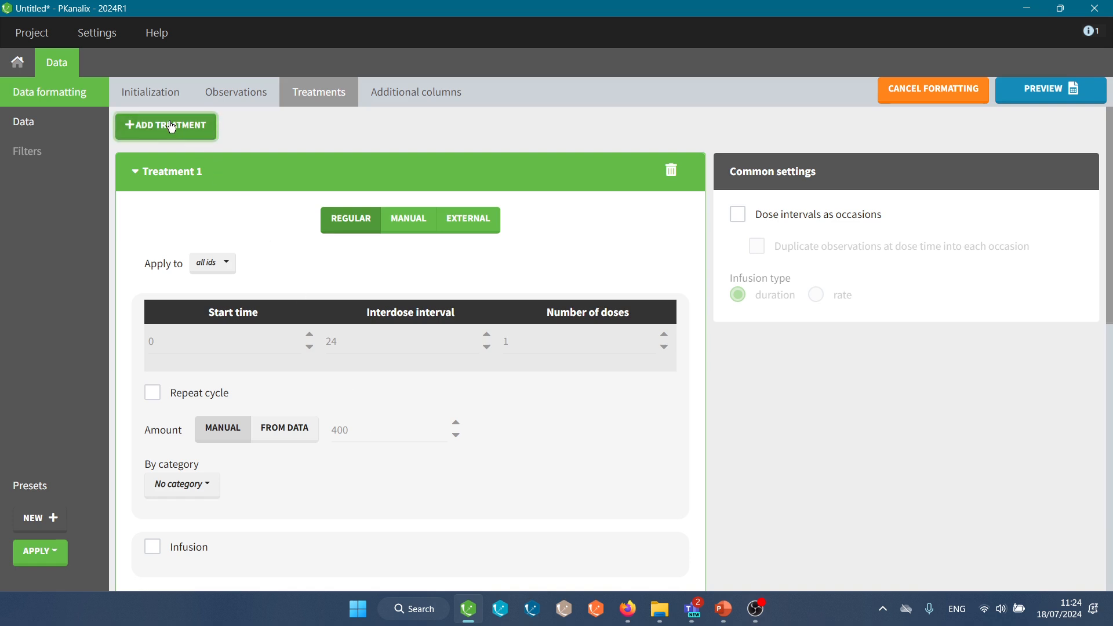
pyautogui.click(135, 171)
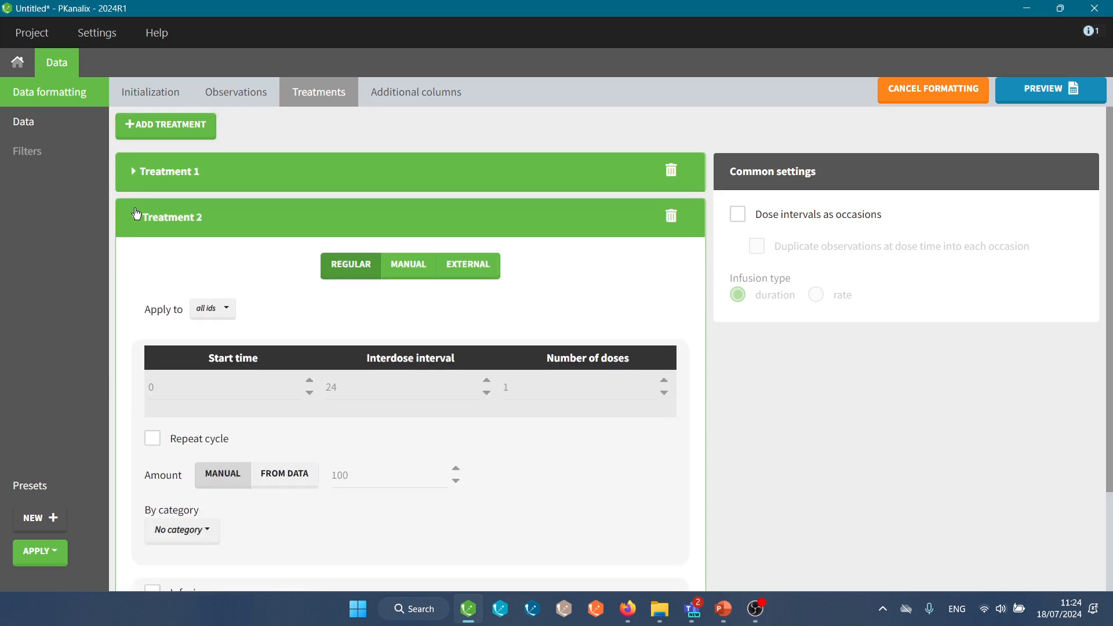
pyautogui.click(671, 216)
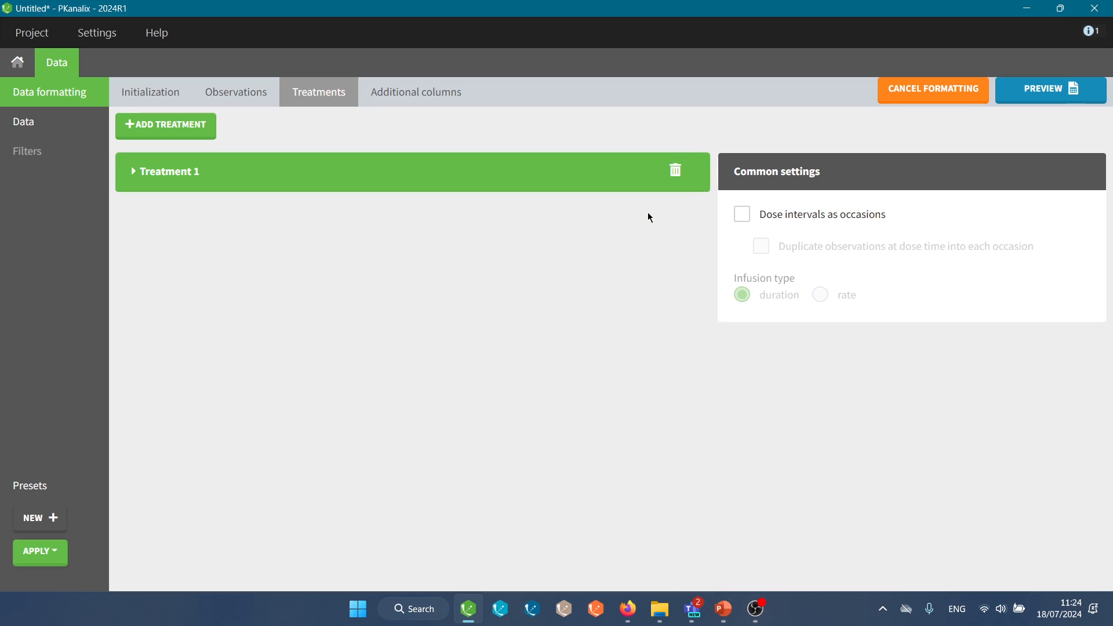
# Enable the infusion option of Treatment 1 and turn it off again
pyautogui.click(189, 188)
pyautogui.scroll(-2, 188, 324)
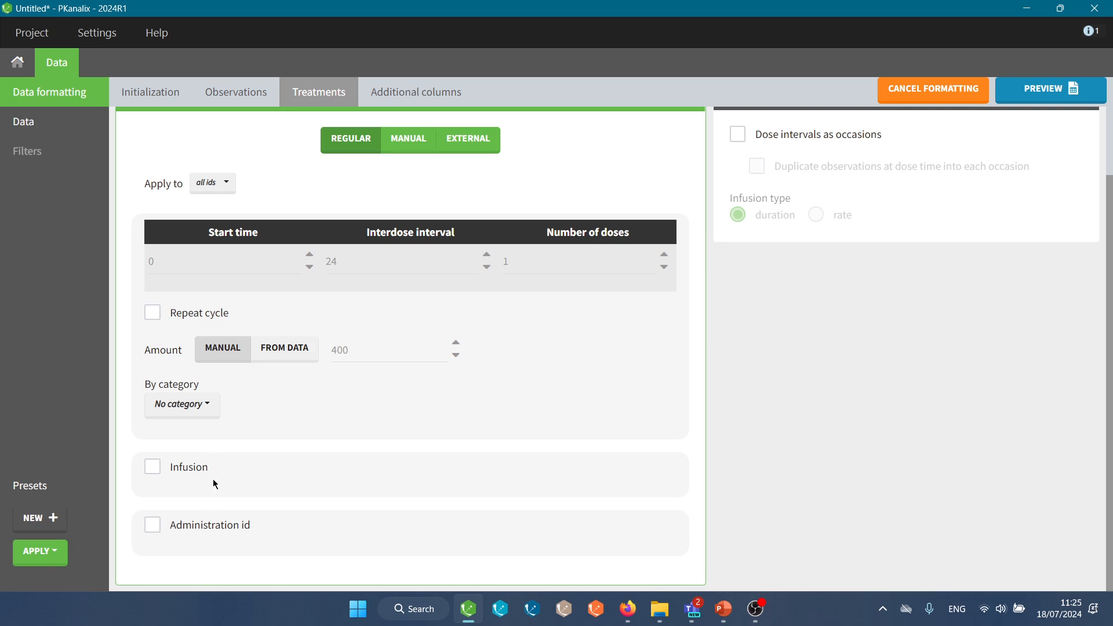
pyautogui.click(160, 469)
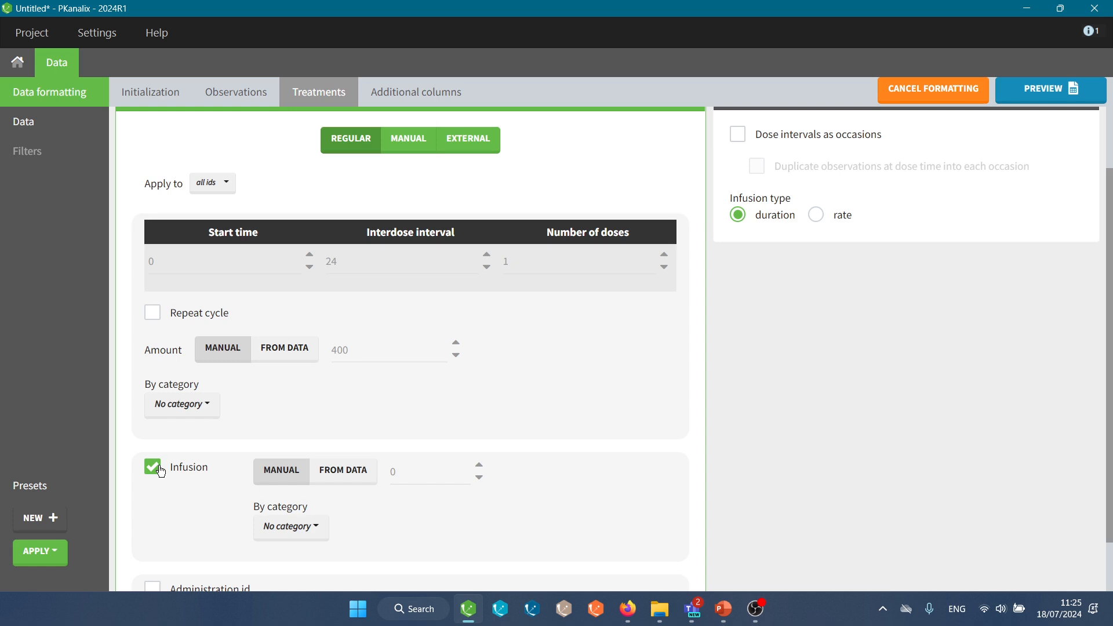
pyautogui.click(160, 470)
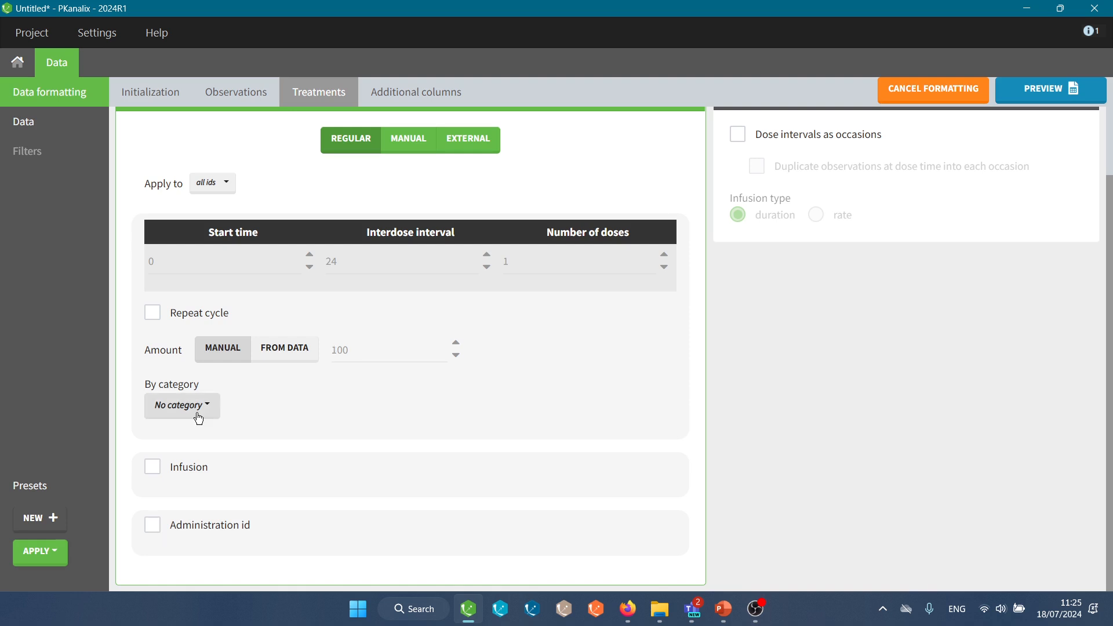
# Take the Treatment 1 amount from the STUDY data column and preview the formatted dataset
pyautogui.click(286, 348)
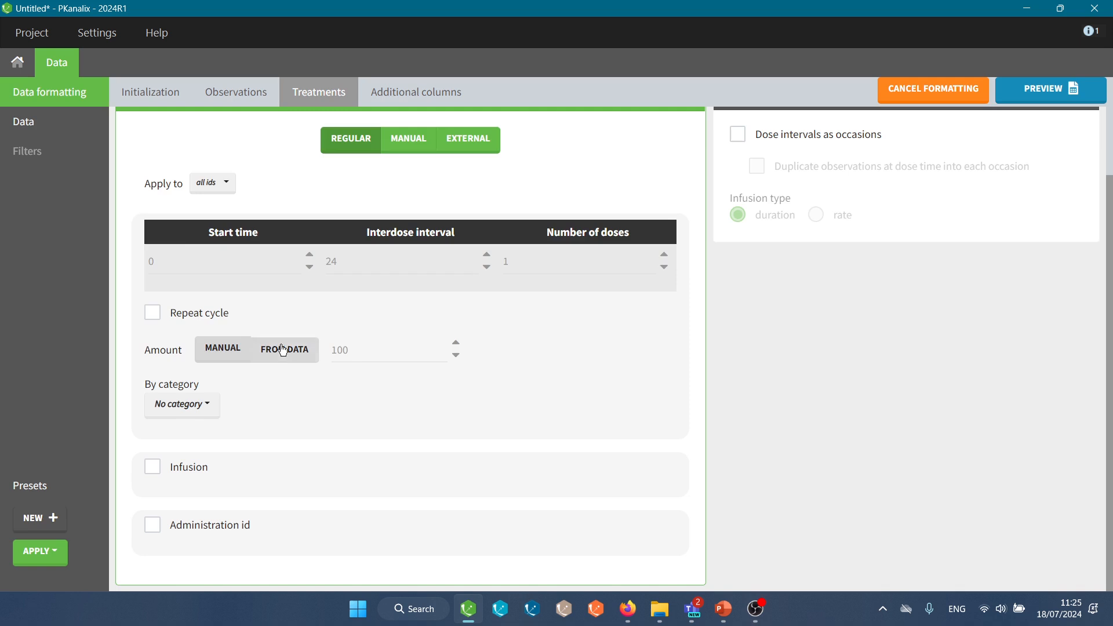
pyautogui.click(340, 399)
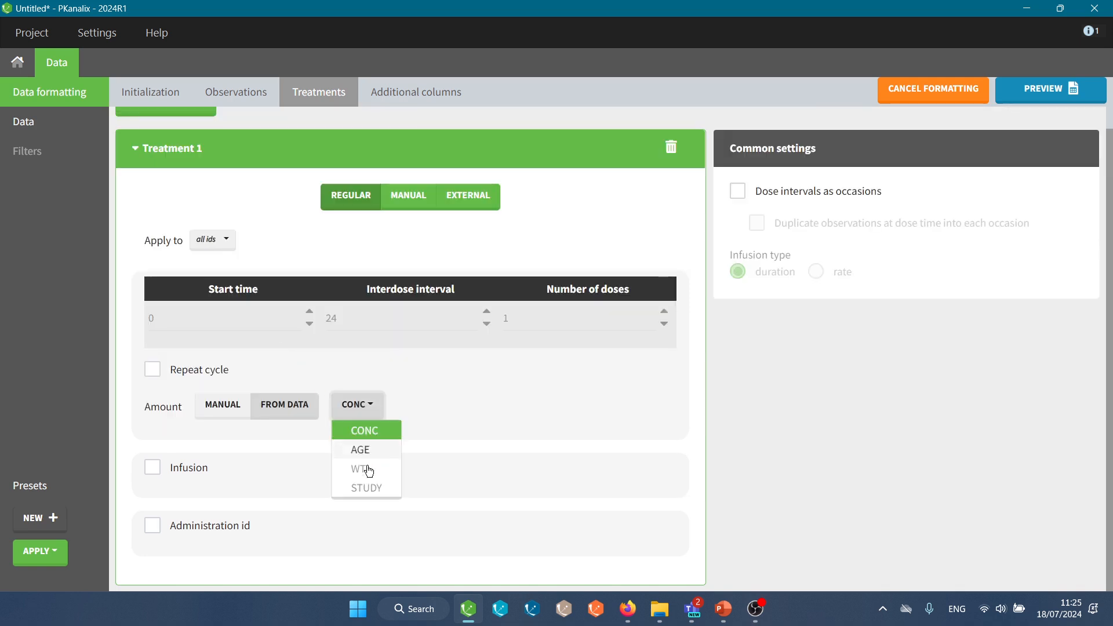
pyautogui.click(367, 488)
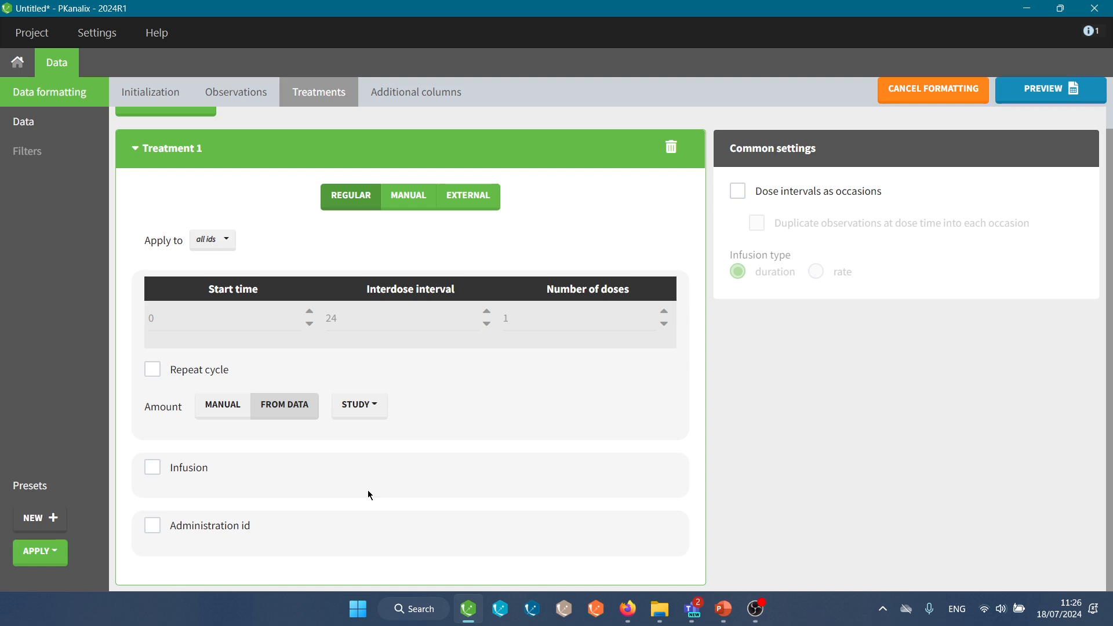
pyautogui.click(1050, 90)
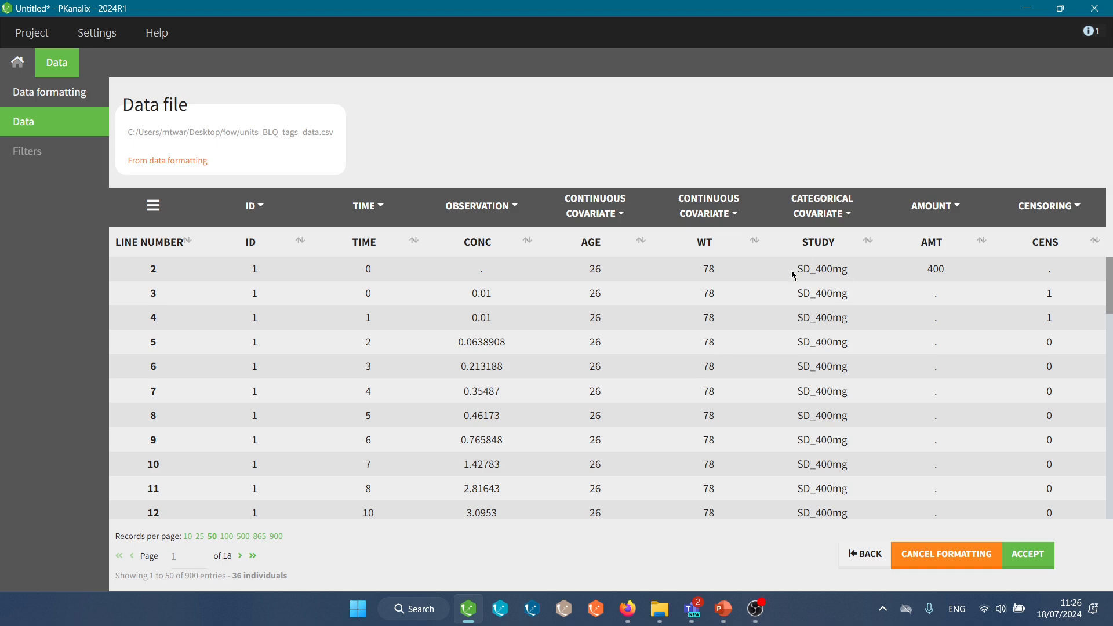
# Page forward through the previewed records to check the dose amounts against the STUDY column
pyautogui.click(240, 556)
pyautogui.click(240, 556)
pyautogui.click(240, 556)
pyautogui.click(240, 556)
pyautogui.click(240, 556)
pyautogui.click(240, 556)
pyautogui.click(240, 556)
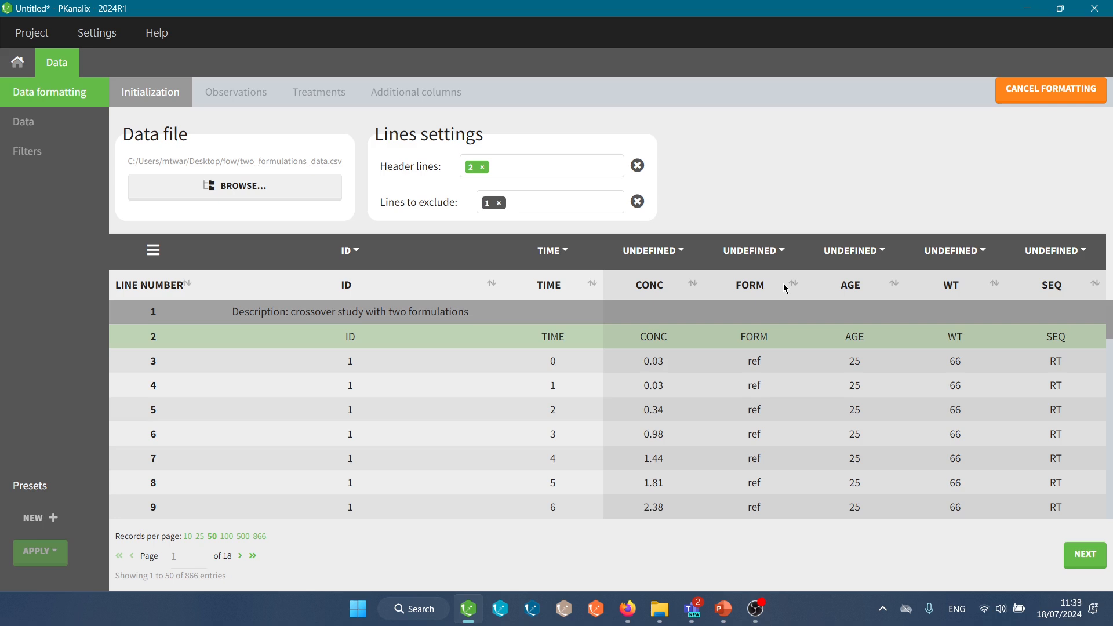
# Initialize the two_formulations_data.csv dataset with FORM tagged as the SORT column, and preview the resulting occasions
pyautogui.click(752, 252)
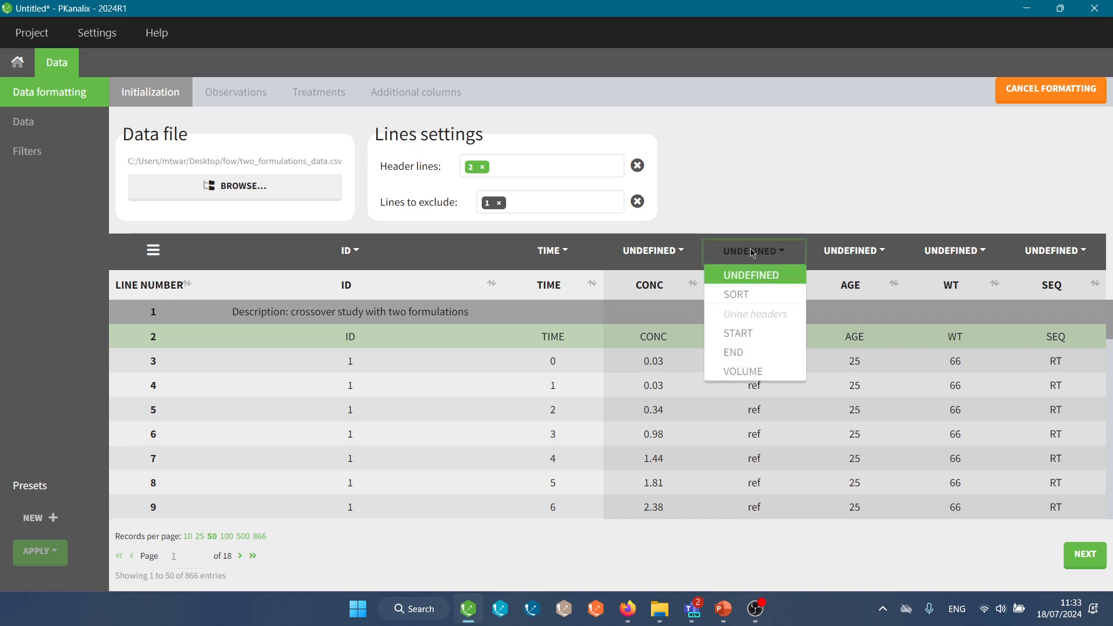
pyautogui.click(749, 297)
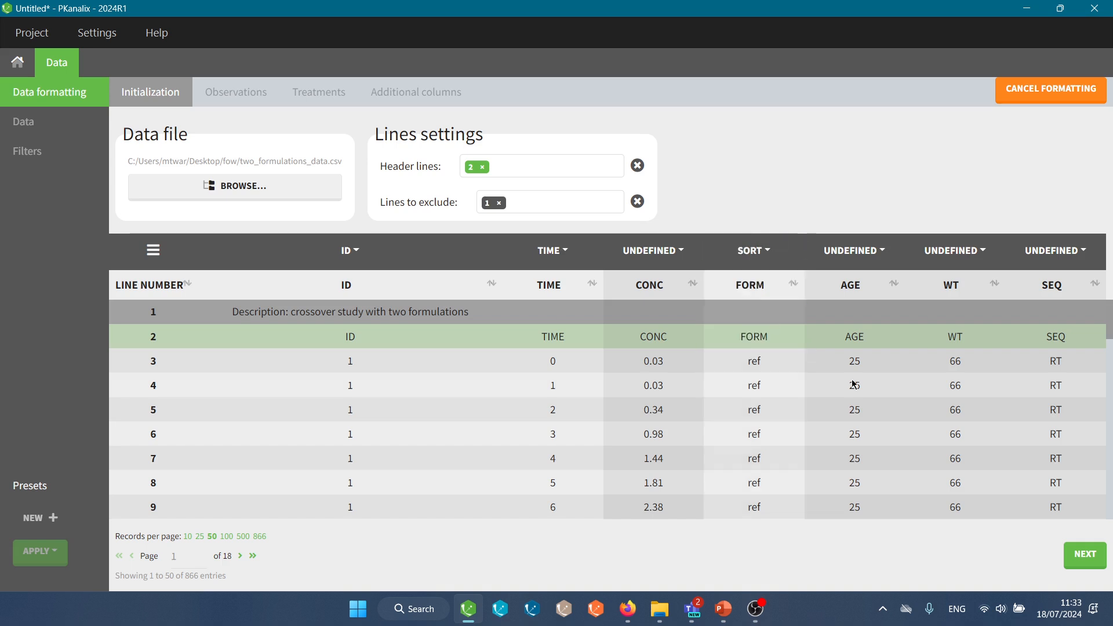
pyautogui.click(1085, 555)
pyautogui.click(1046, 90)
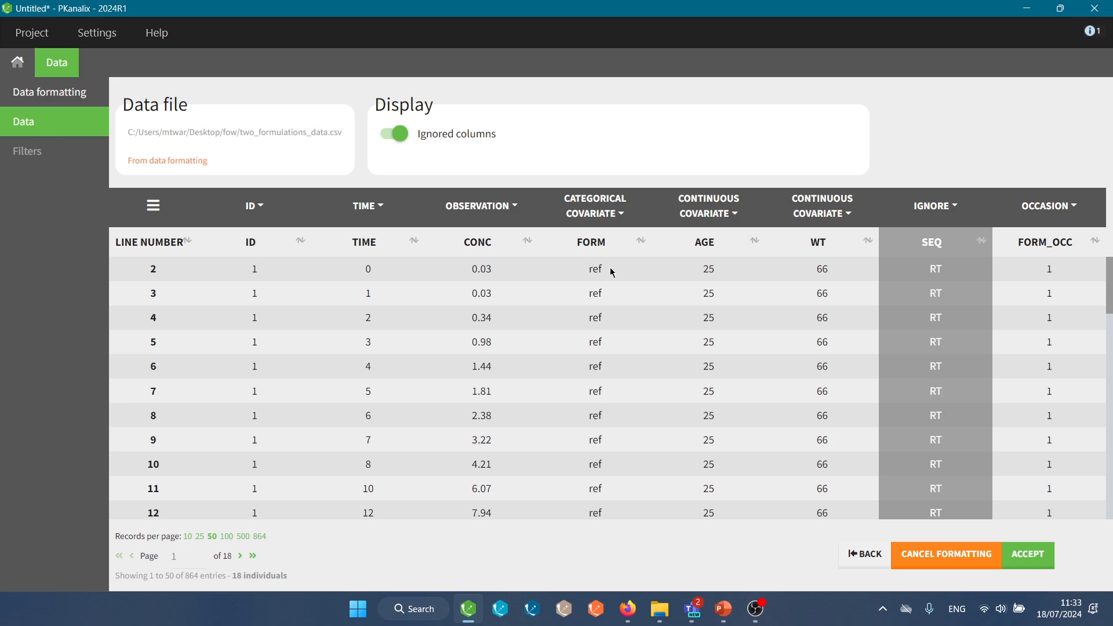
pyautogui.scroll(-6, 614, 278)
pyautogui.scroll(-2, 615, 290)
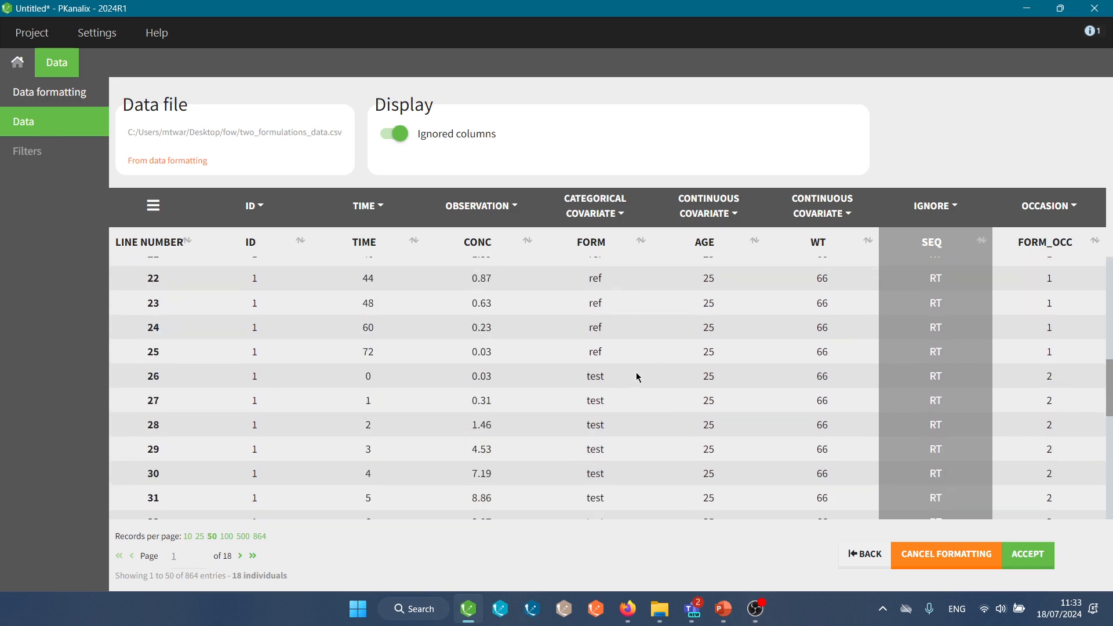
pyautogui.click(865, 561)
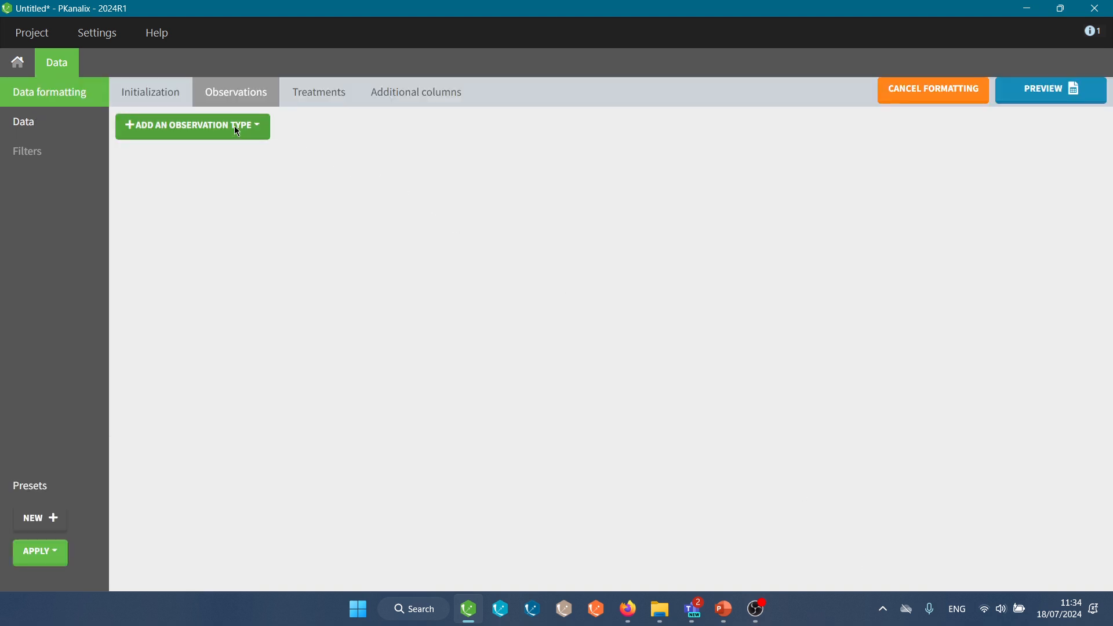
# Add an observation type based on CONC, and add a manual treatment with an amount of 600 at time 0
pyautogui.click(237, 129)
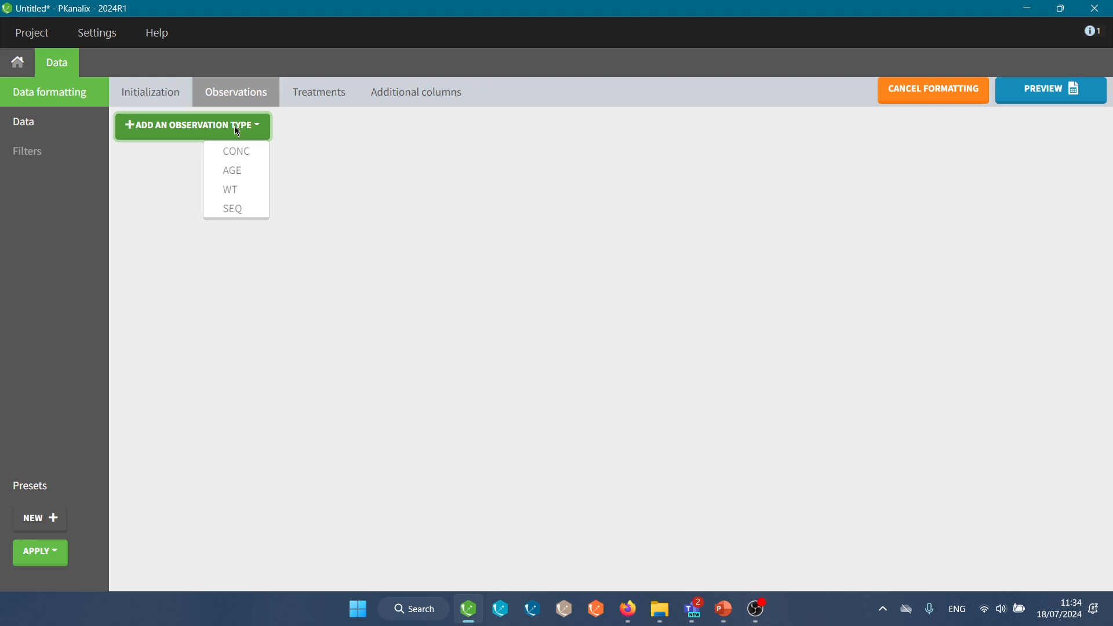
pyautogui.click(238, 152)
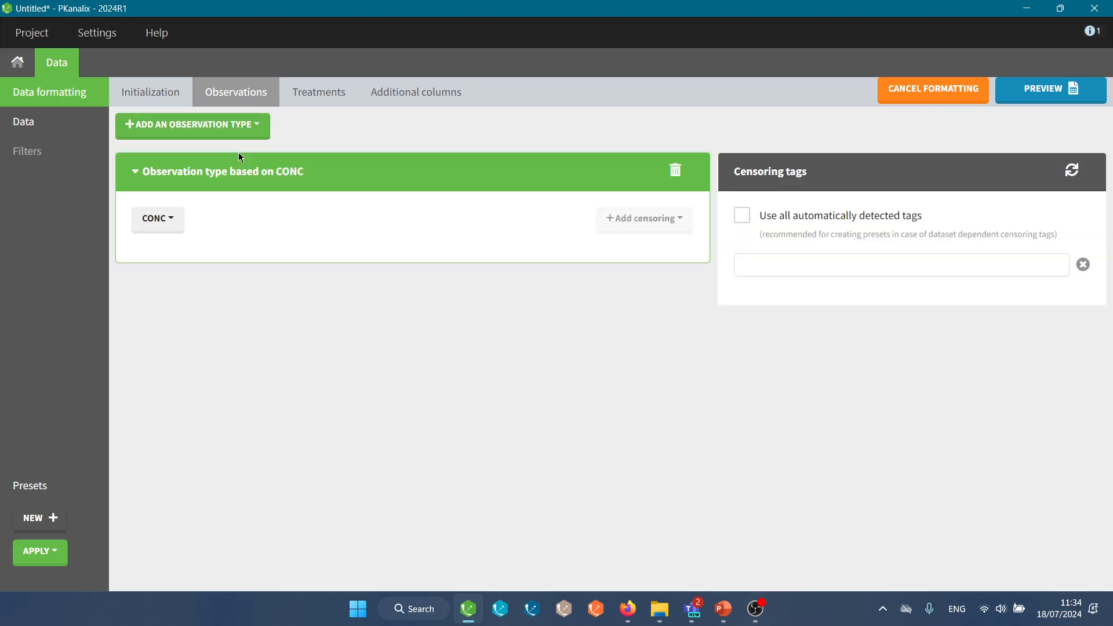
pyautogui.click(333, 95)
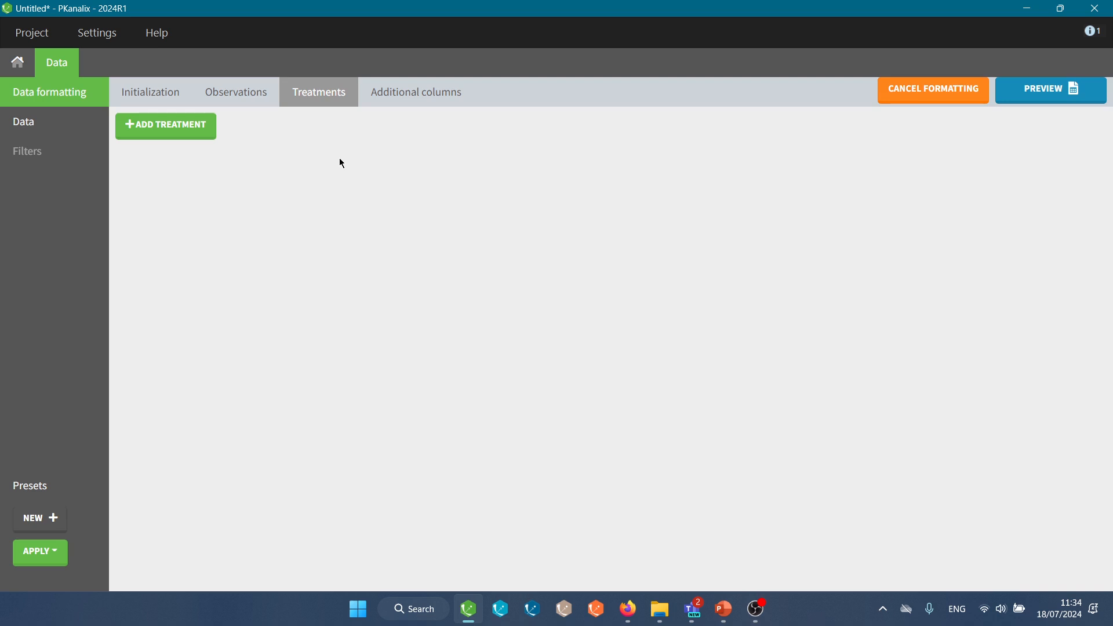
pyautogui.click(186, 134)
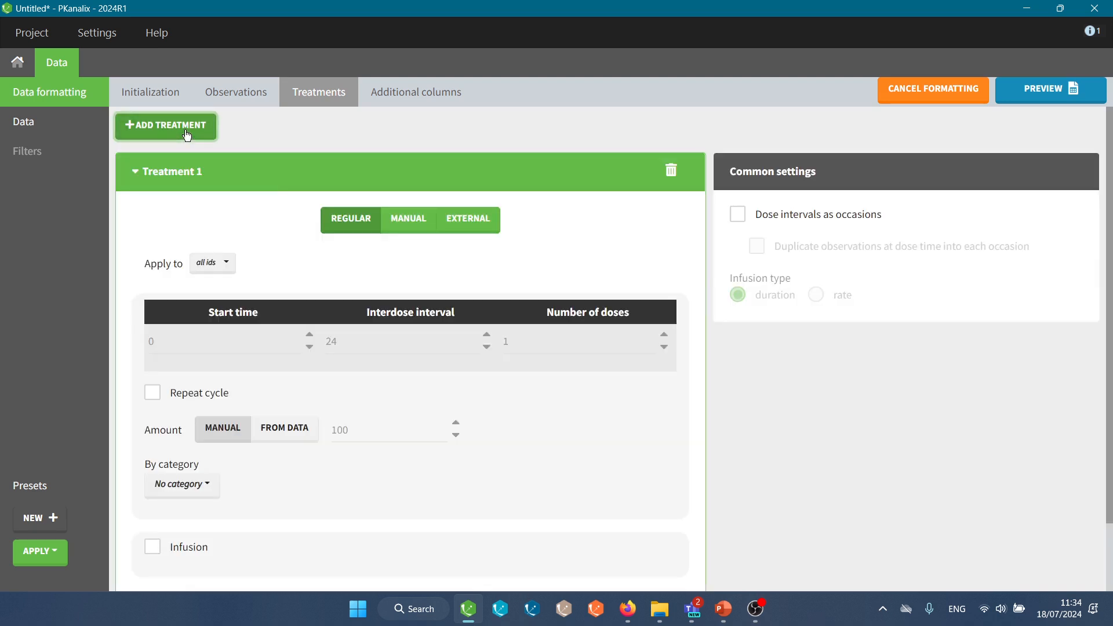
pyautogui.click(409, 219)
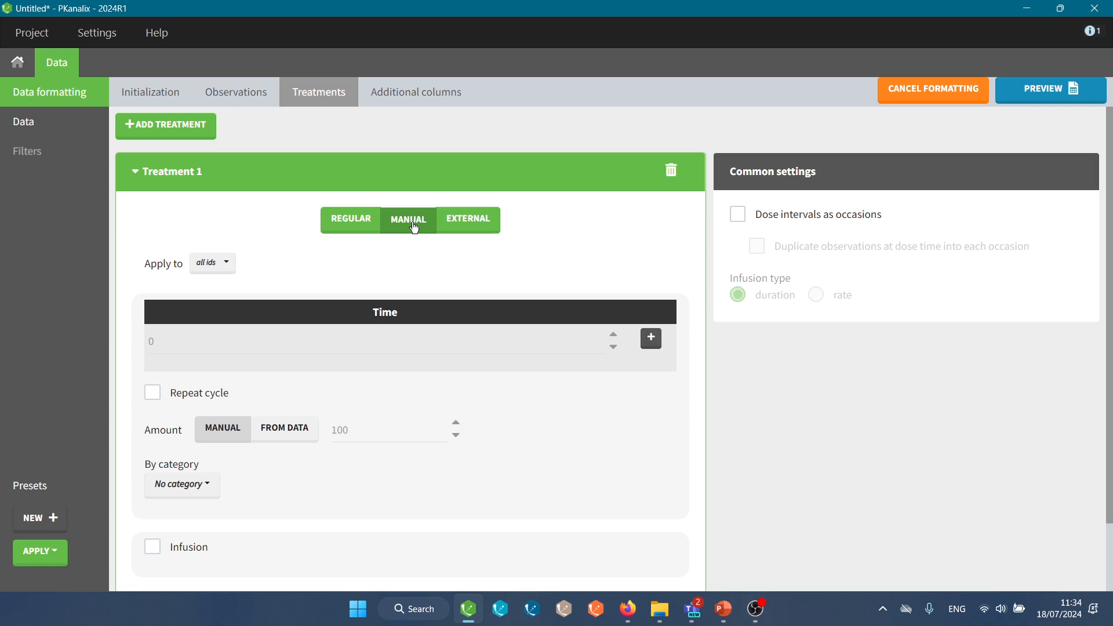
pyautogui.doubleClick(374, 430)
pyautogui.write('600')
pyautogui.click(525, 434)
# Enable the administration id of Treatment 1 and define it by the FORM category
pyautogui.scroll(-2, 526, 439)
pyautogui.click(153, 528)
pyautogui.scroll(-2, 154, 529)
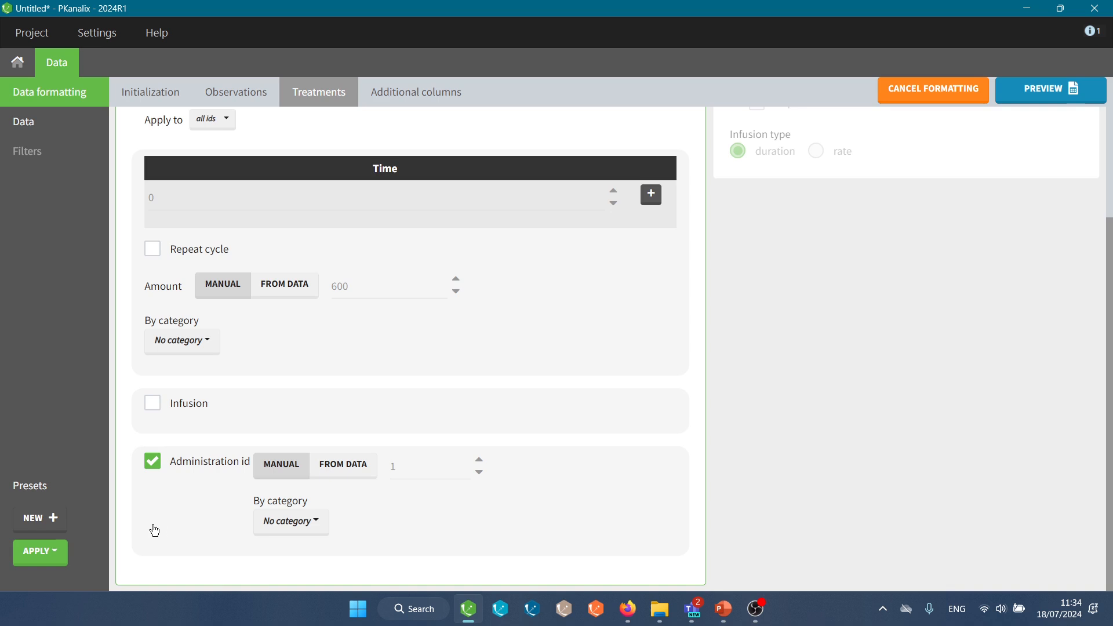
pyautogui.click(296, 530)
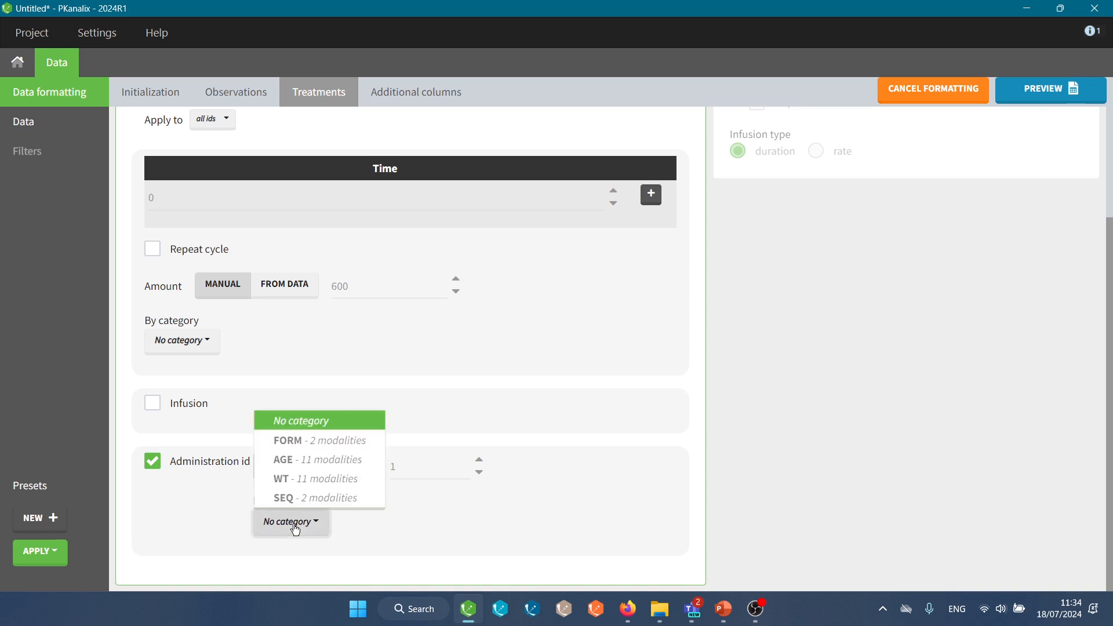
pyautogui.click(291, 441)
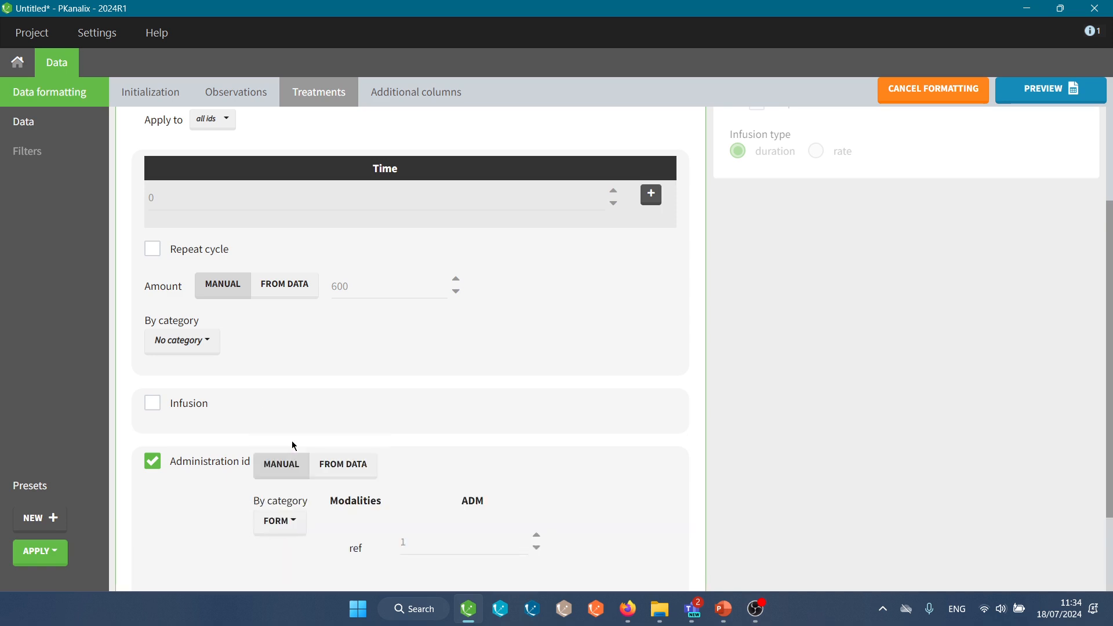
pyautogui.scroll(-4, 553, 475)
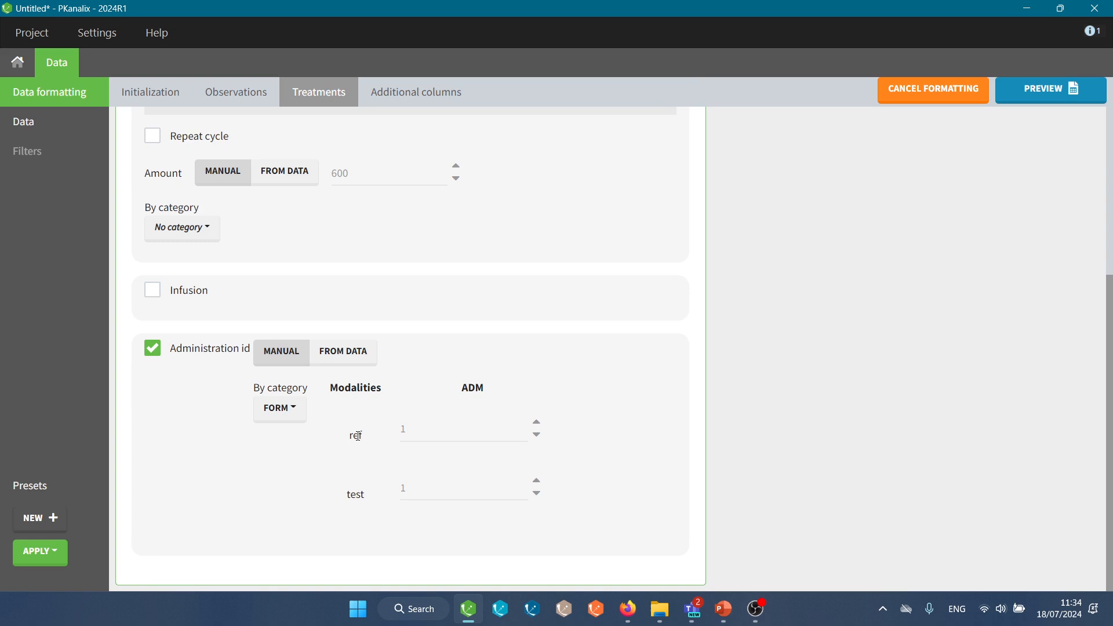
# Set the administration id of the test formulation to 2 and preview the formatted dataset
pyautogui.click(417, 488)
pyautogui.press('BackSpace')
pyautogui.write('2')
pyautogui.click(602, 461)
pyautogui.click(1029, 96)
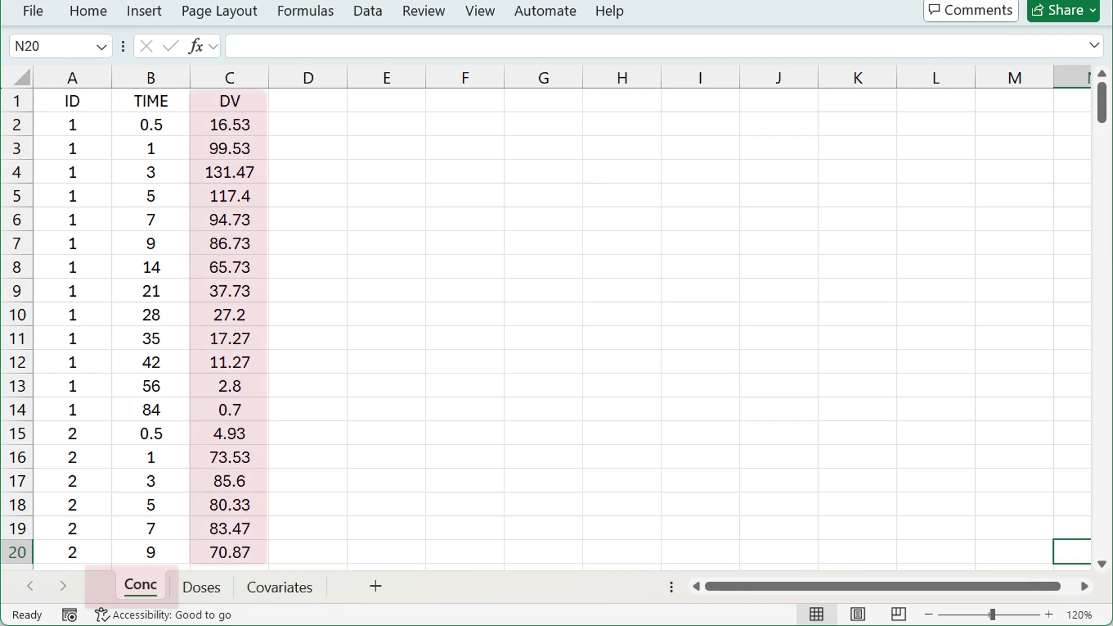
# Examine the Doses and Covariates sheets of the PK data workbook in Excel
pyautogui.hotkey('ctrl', 'pagedown')
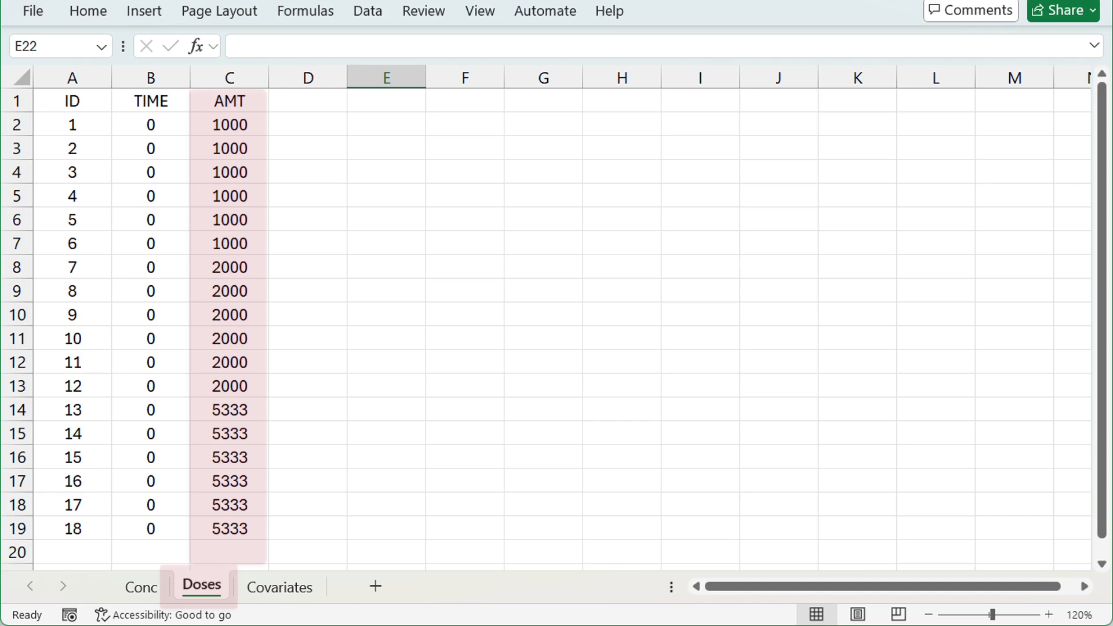
pyautogui.hotkey('ctrl', 'pagedown')
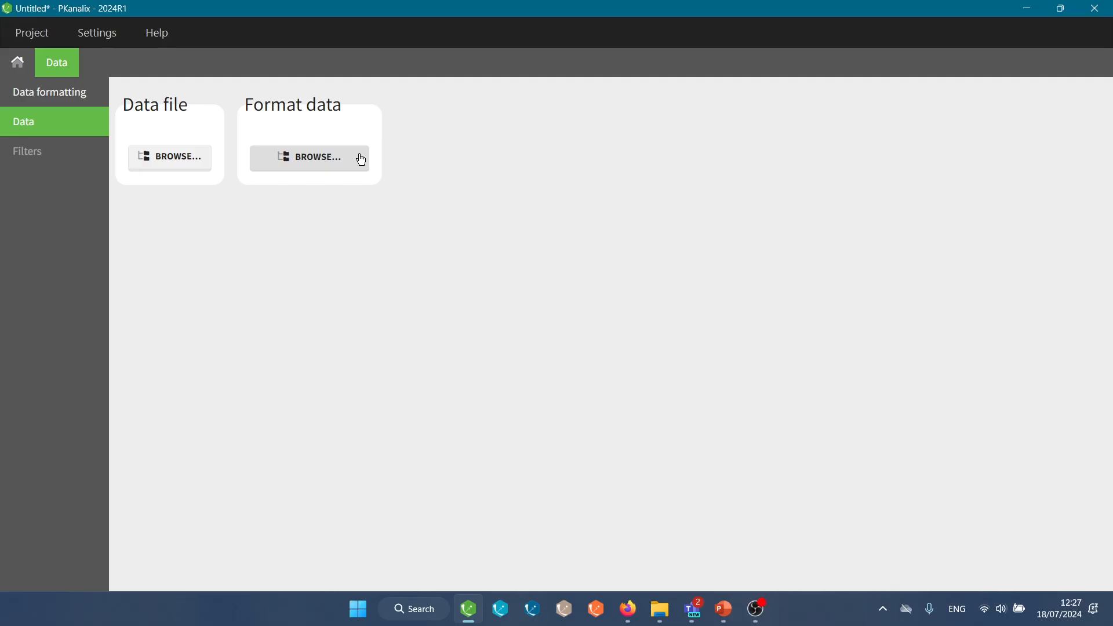
# In PKanalix, initialize PK_data_separateSheets.xlsx for formatting from its Conc sheet and add an observation type based on DV
pyautogui.click(361, 160)
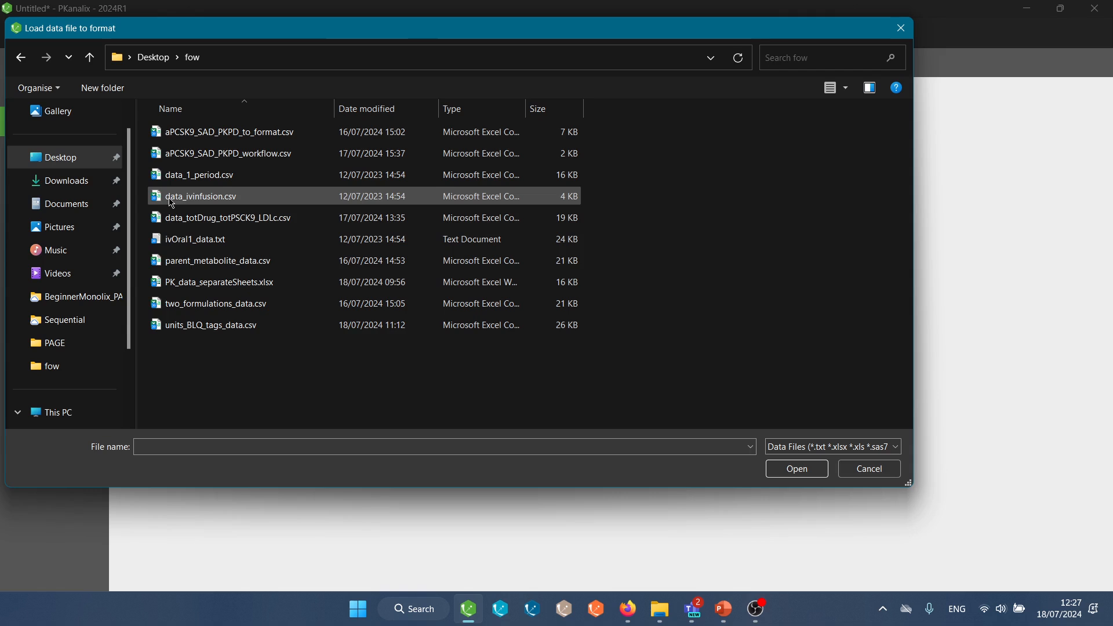
pyautogui.doubleClick(189, 283)
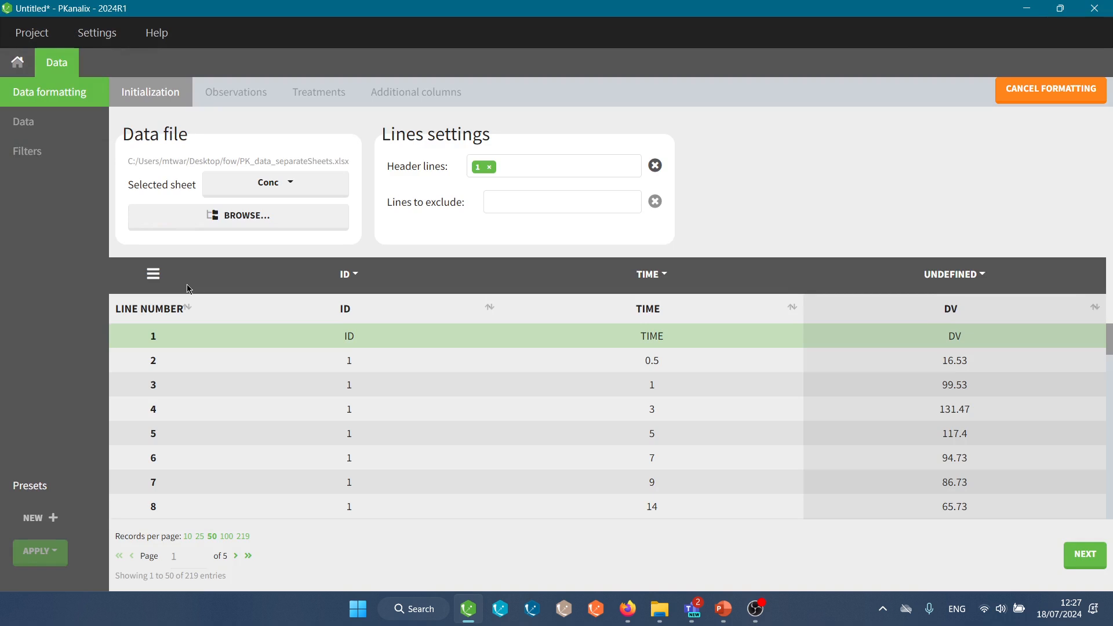
pyautogui.click(302, 182)
pyautogui.click(301, 182)
pyautogui.click(1081, 556)
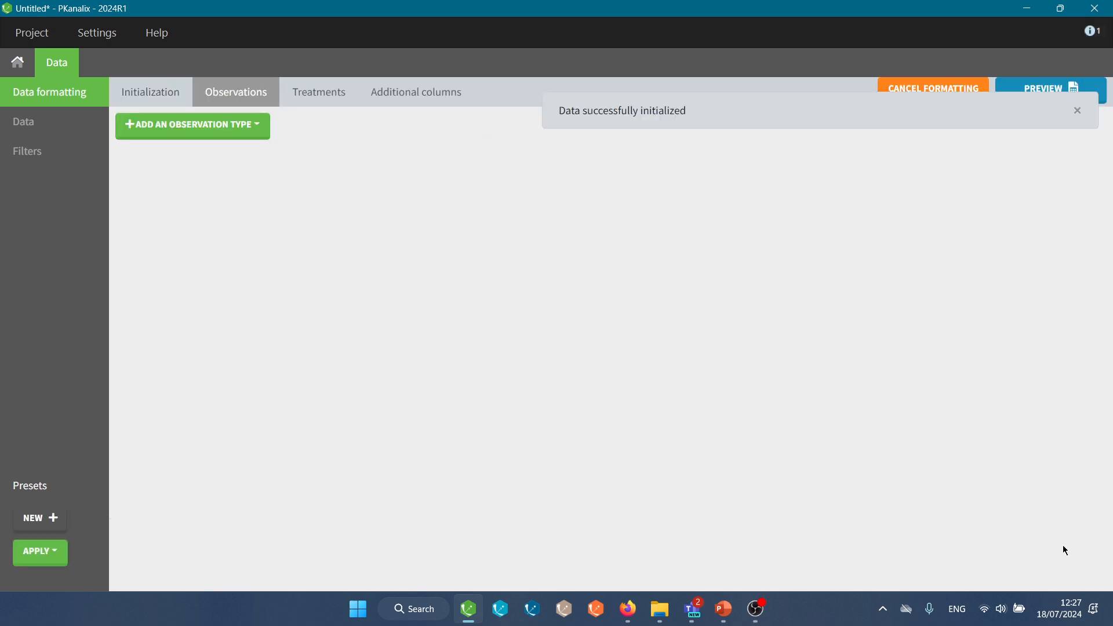
pyautogui.click(238, 126)
pyautogui.click(237, 152)
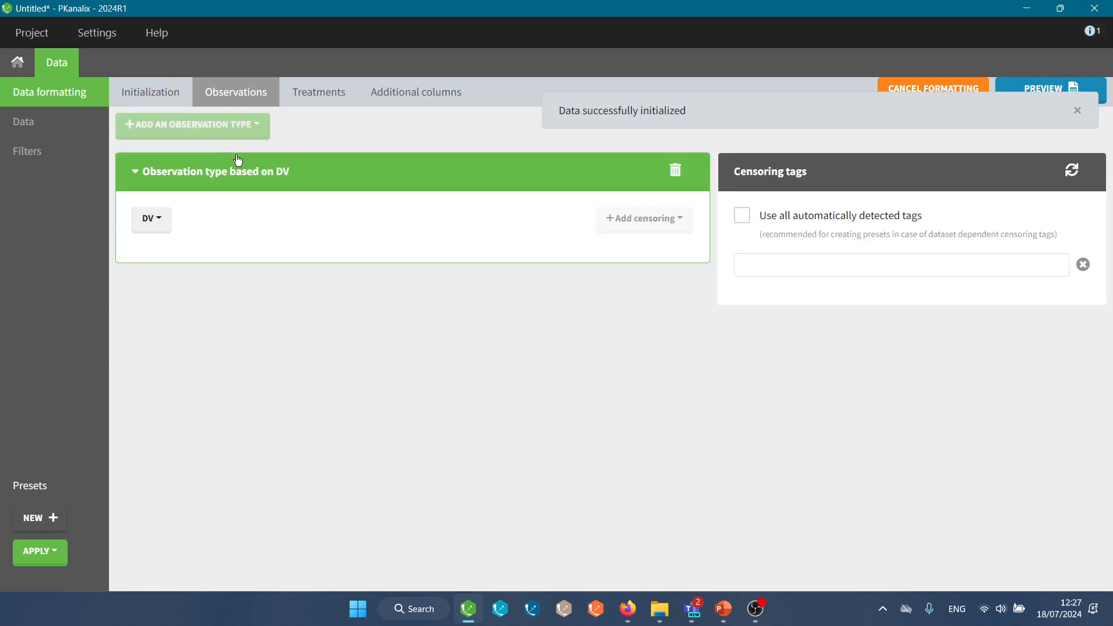
# Add an external treatment taken from the Doses sheet of PK_data_separateSheets.xlsx
pyautogui.click(306, 95)
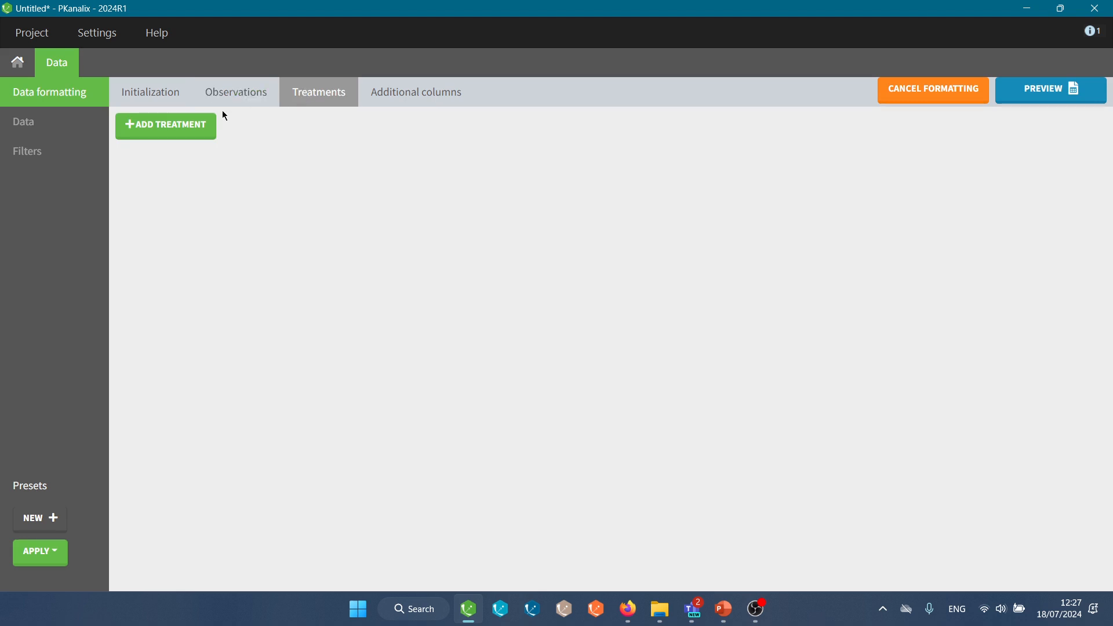
pyautogui.click(182, 127)
pyautogui.click(467, 218)
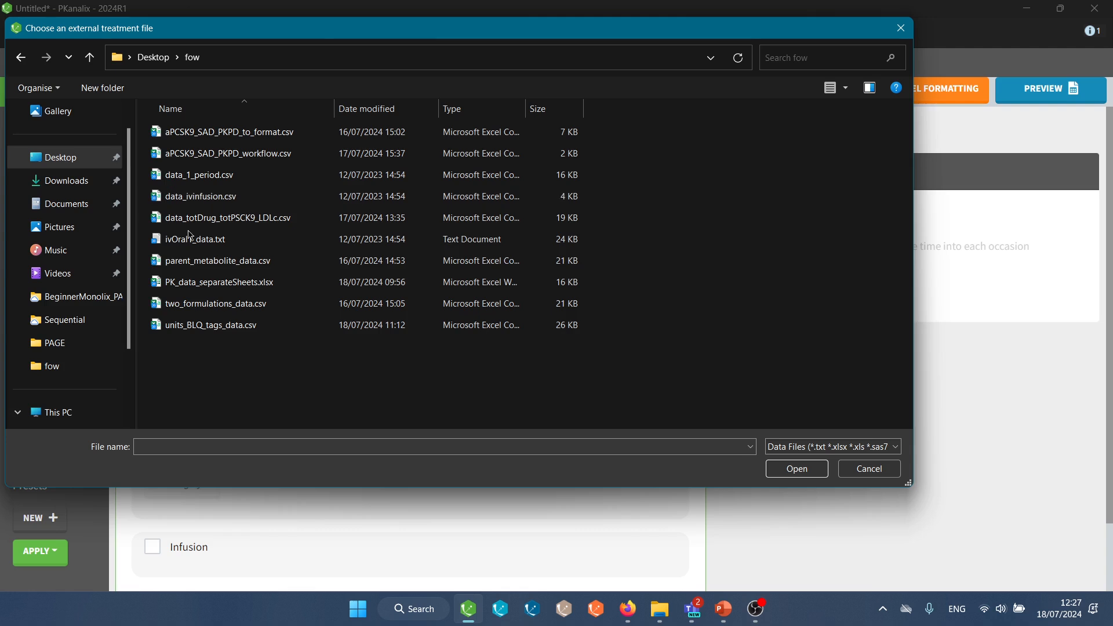
pyautogui.doubleClick(203, 282)
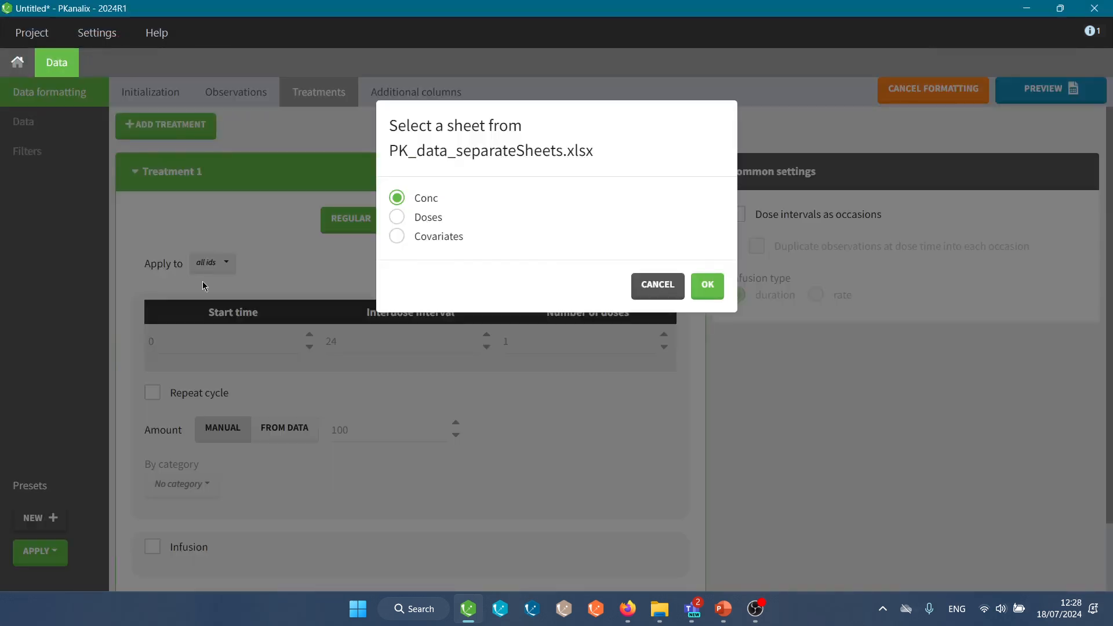
pyautogui.click(398, 218)
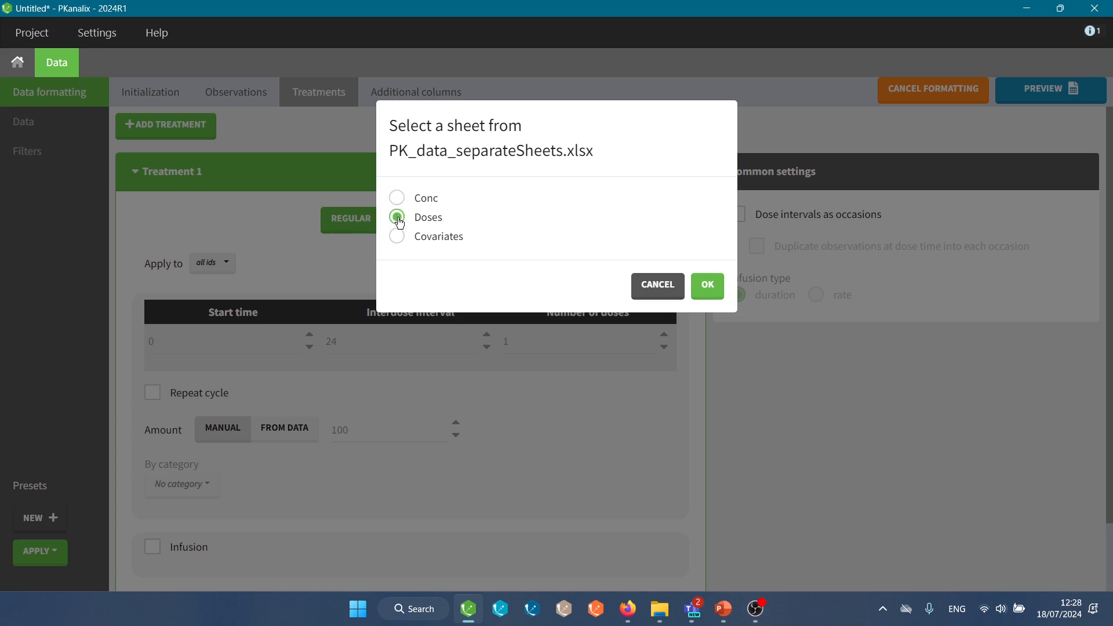
pyautogui.click(710, 289)
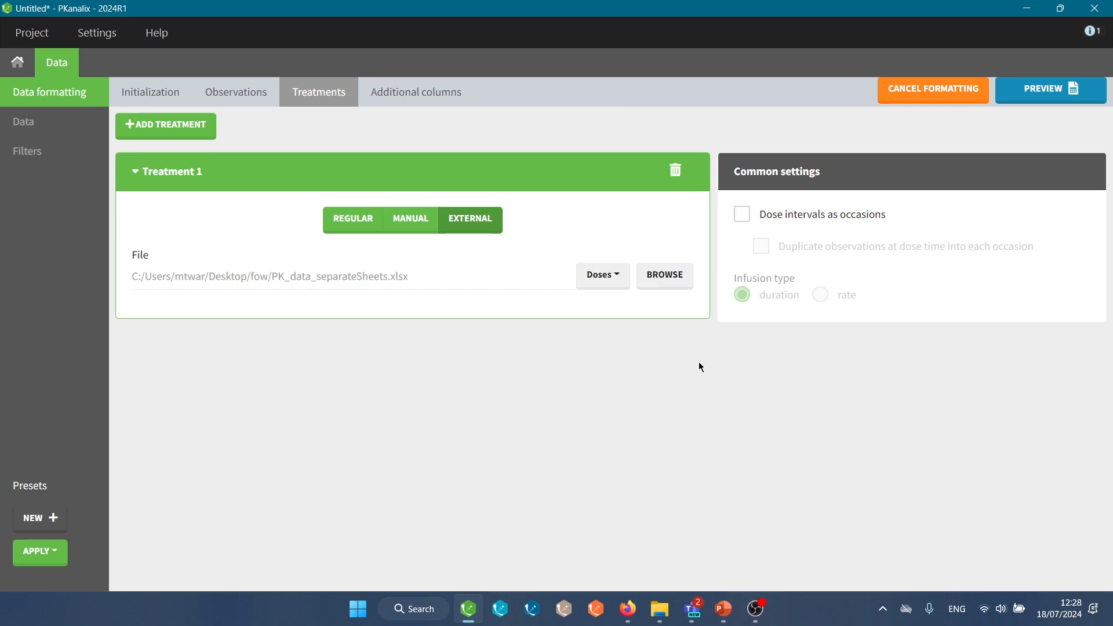
# Add the Covariates sheet of PK_data_separateSheets.xlsx as additional columns and preview the formatted dataset
pyautogui.click(404, 103)
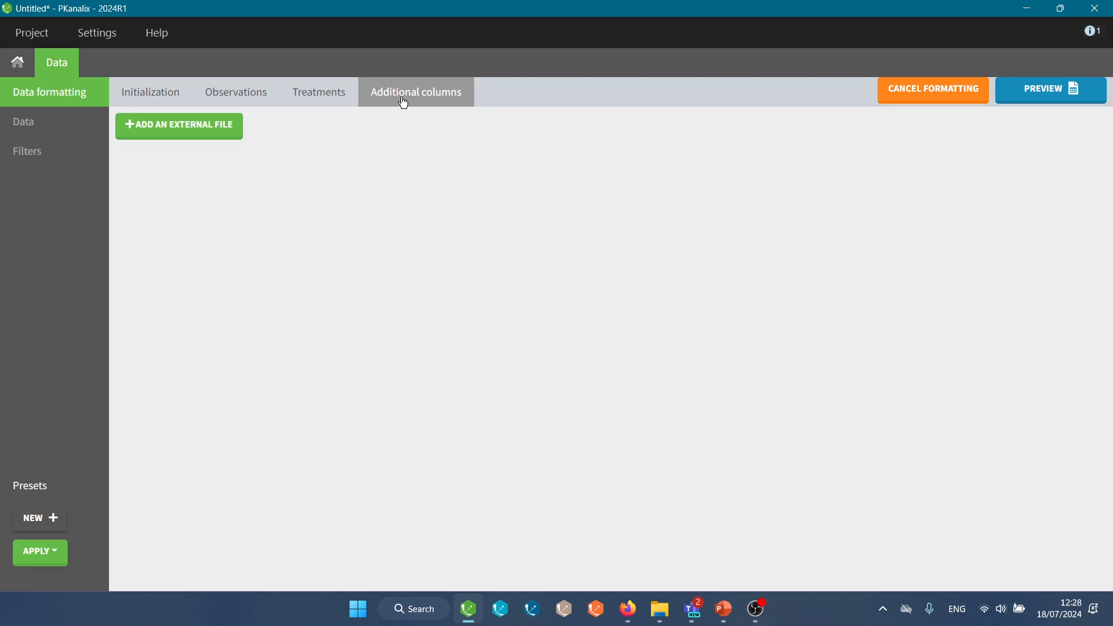
pyautogui.click(200, 124)
pyautogui.doubleClick(206, 282)
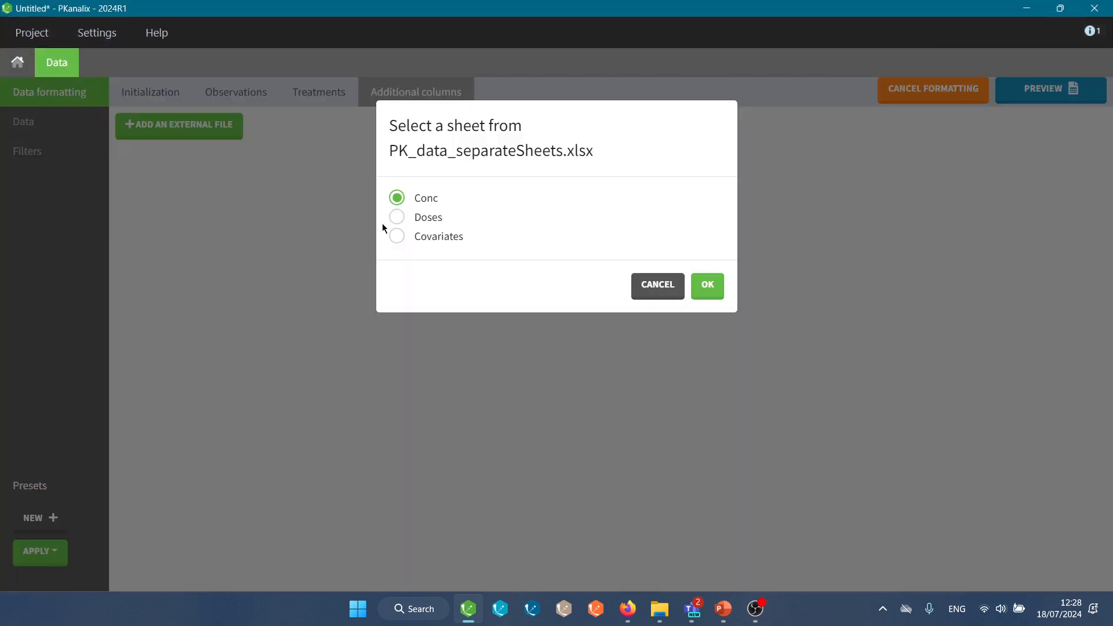
pyautogui.click(396, 237)
pyautogui.click(708, 288)
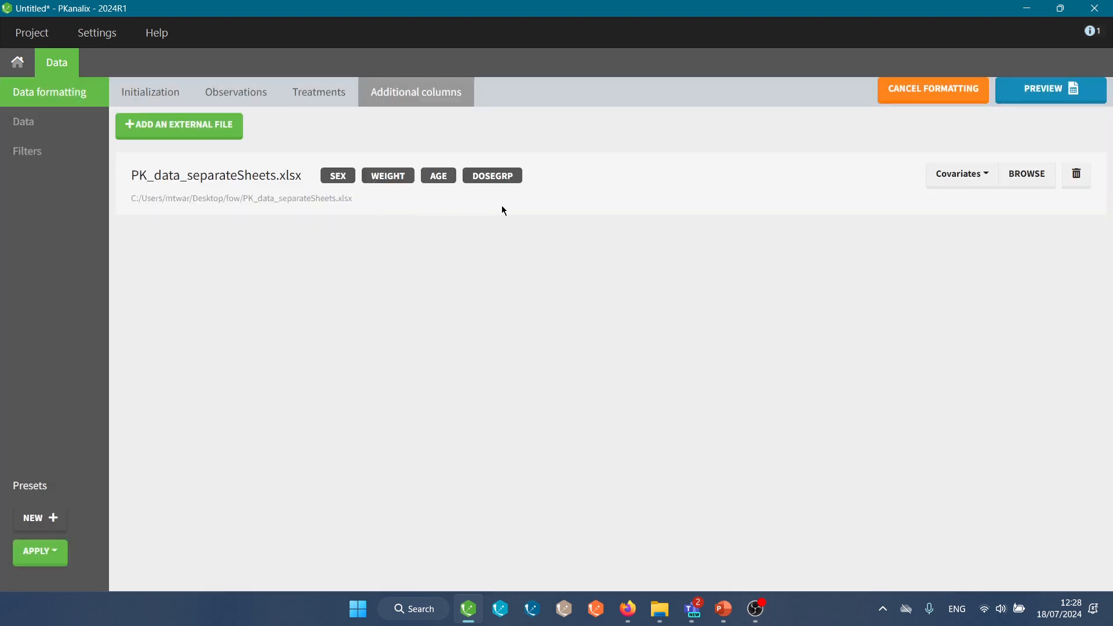
pyautogui.click(1068, 88)
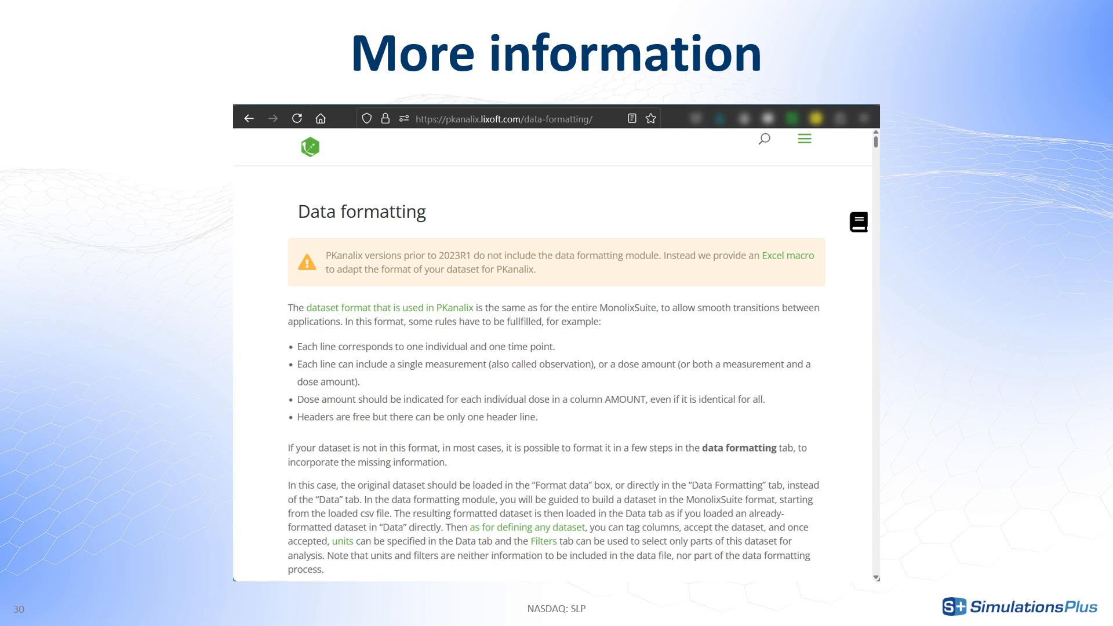
pyautogui.press('Right')
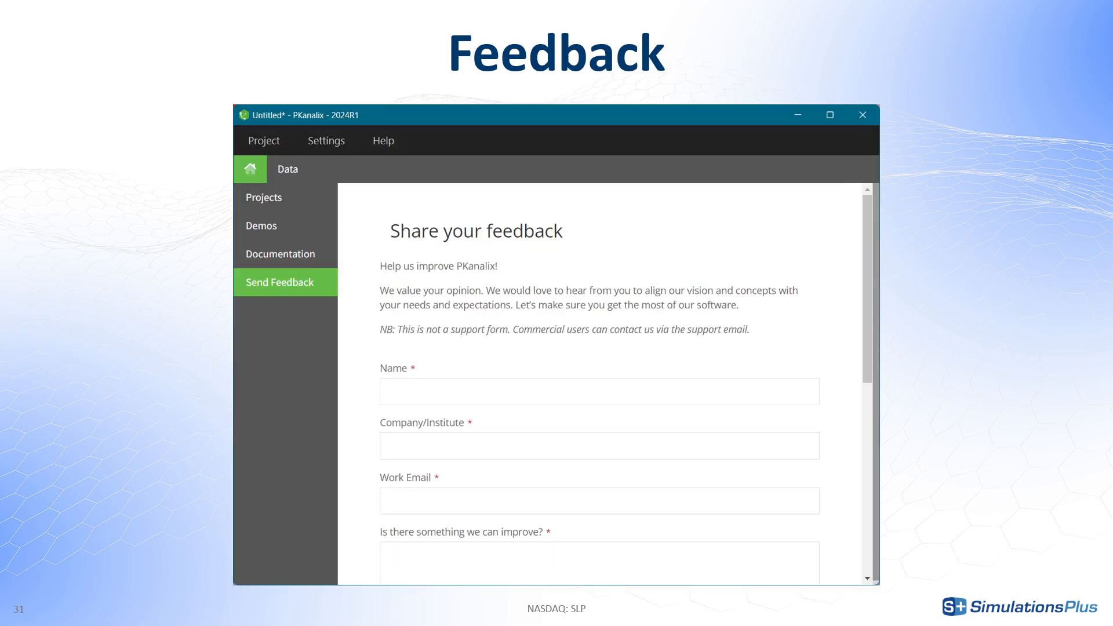